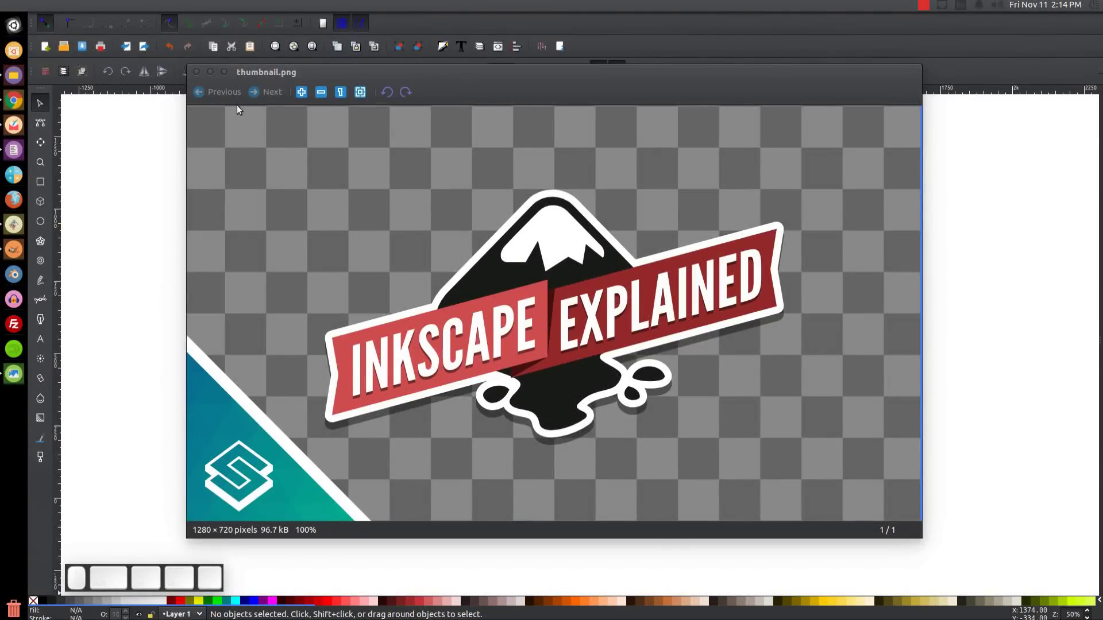
- Dismiss the thumbnail.png preview and open the Align and Distribute and Fill and Stroke dialogs
click(213, 72)
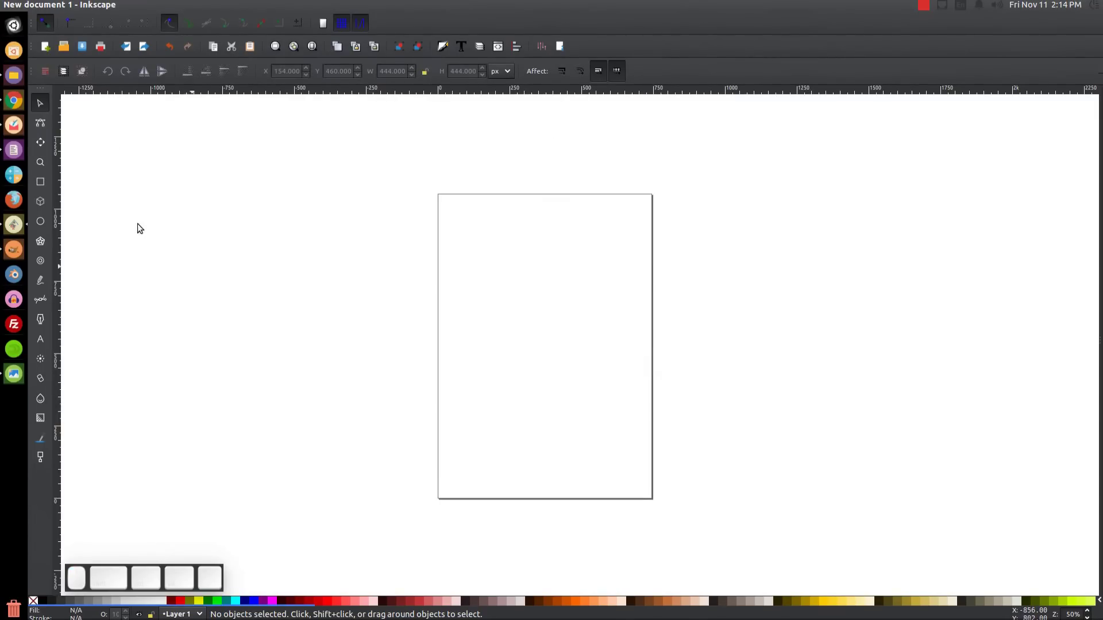
click(516, 49)
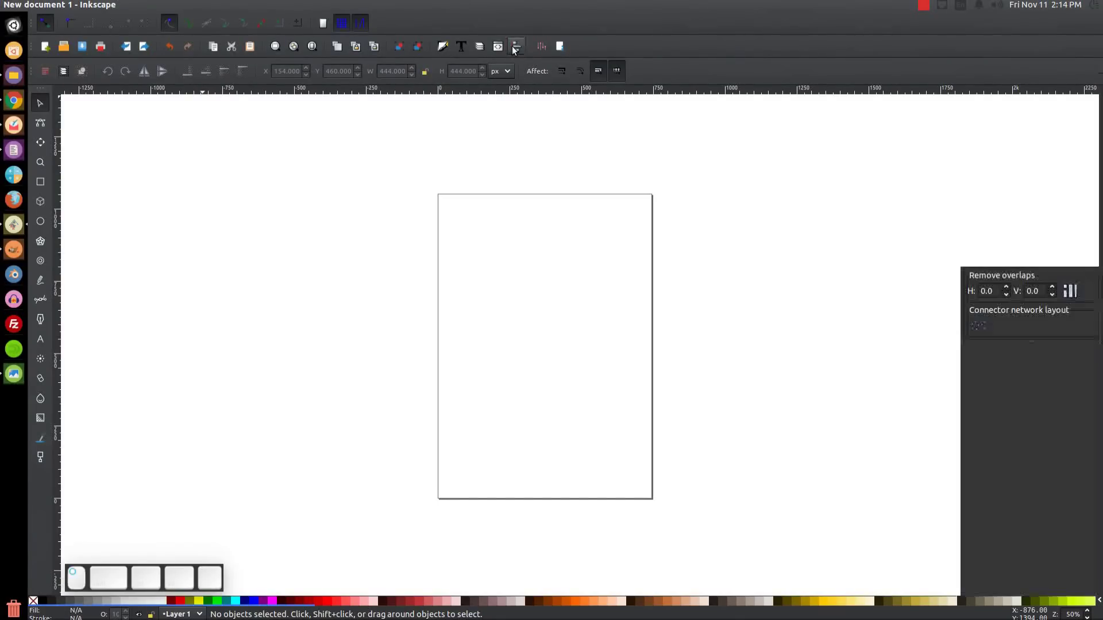
click(441, 48)
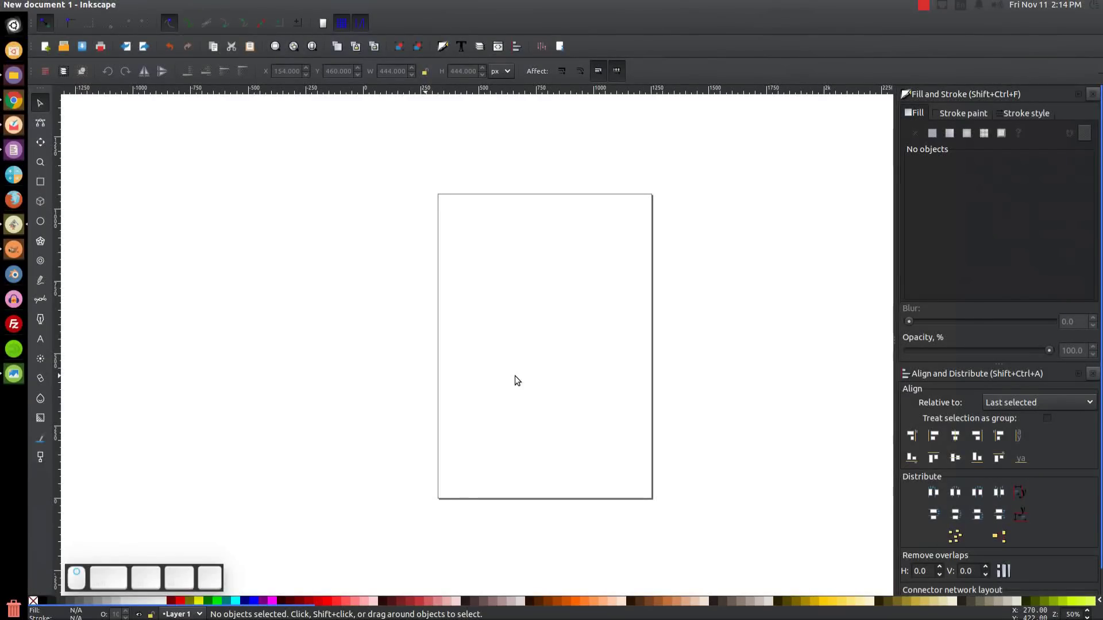
- Draw a black circle about 268 px in diameter in the upper-left part of the page
key(e)
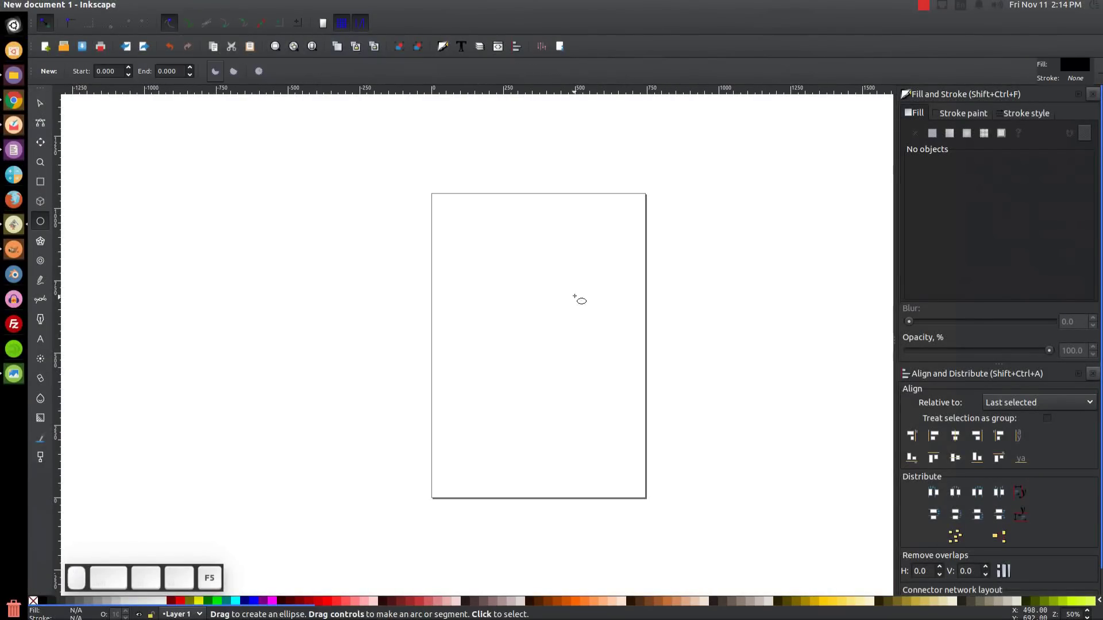
drag(445, 219, 524, 295)
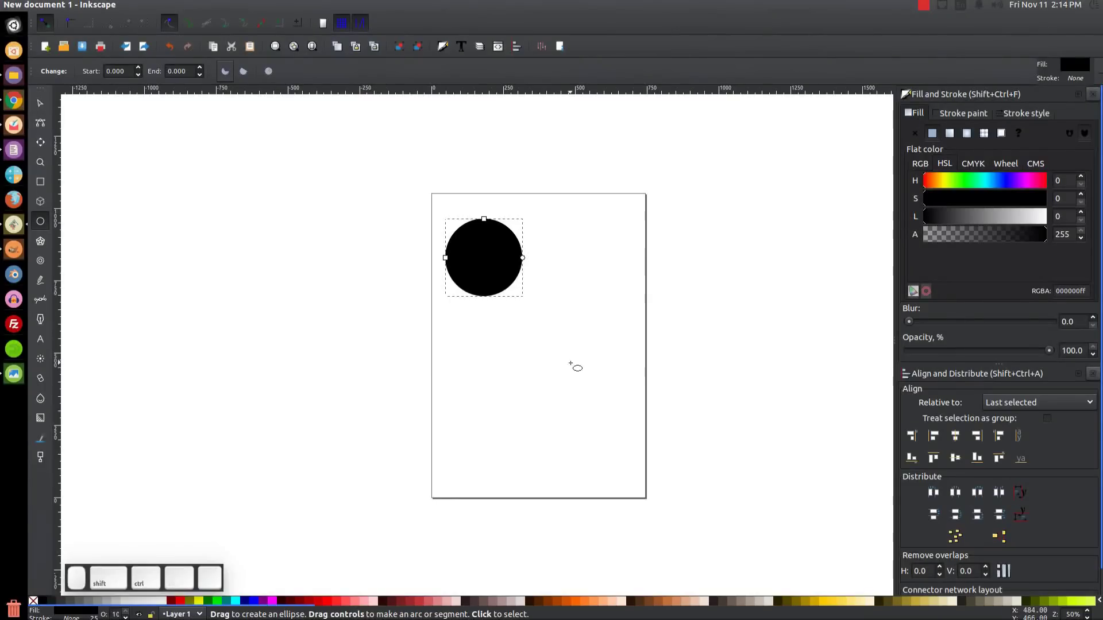
key(F1)
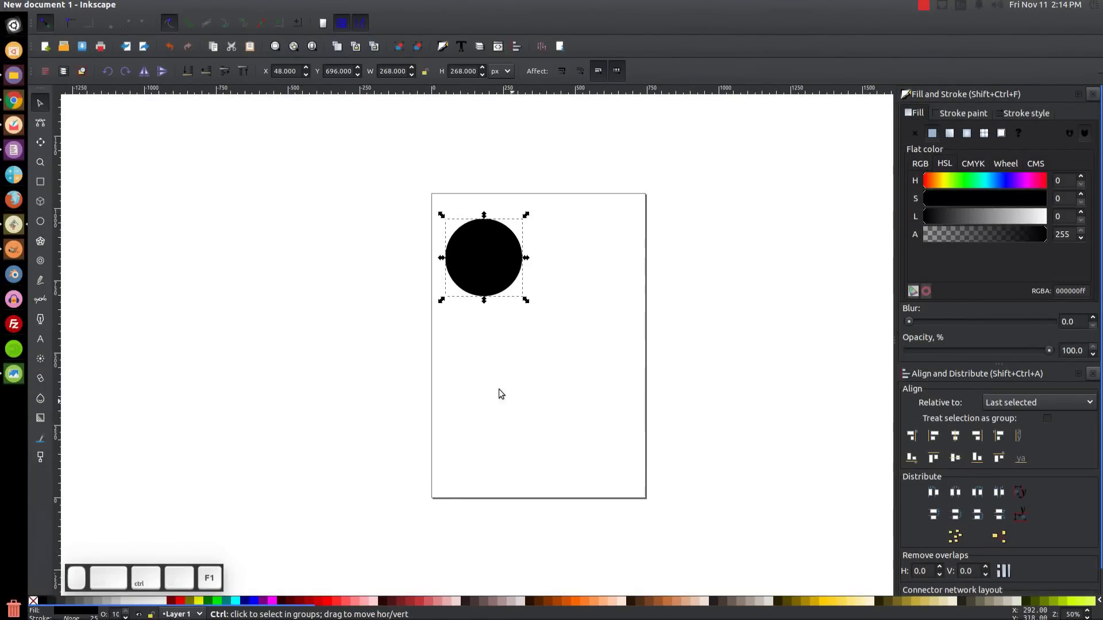
- Duplicate the black circle as a red one, enlarged to about 324 px and overlapping its upper right and the page's upper edge
click(172, 601)
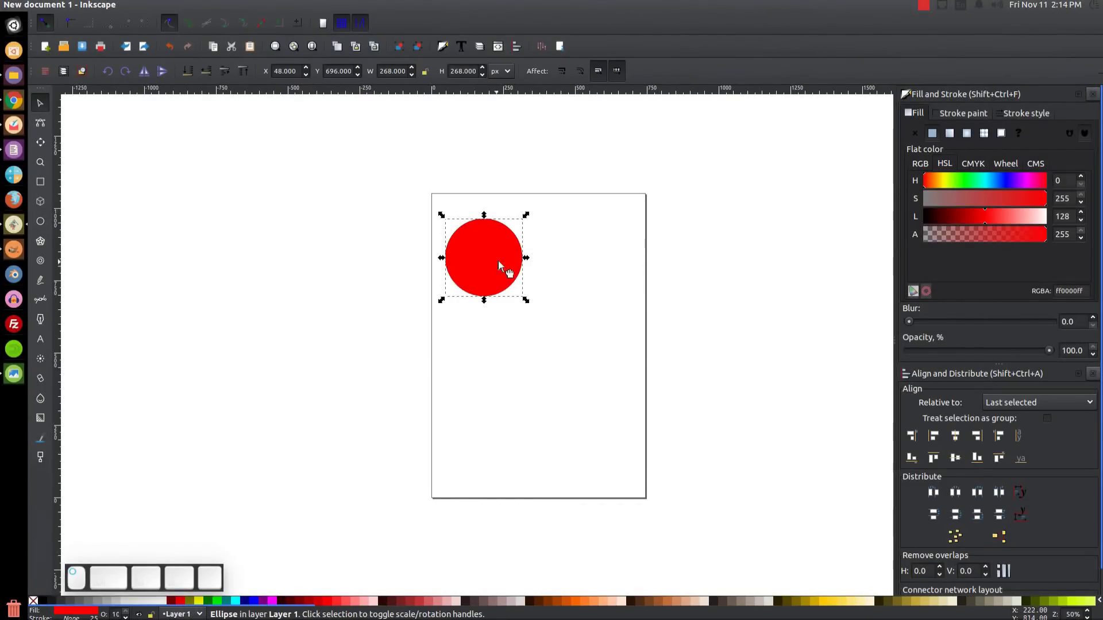
drag(498, 260, 545, 231)
mouse_move(574, 272)
mouse_down()
mouse_move(583, 284)
mouse_move(571, 282)
mouse_up()
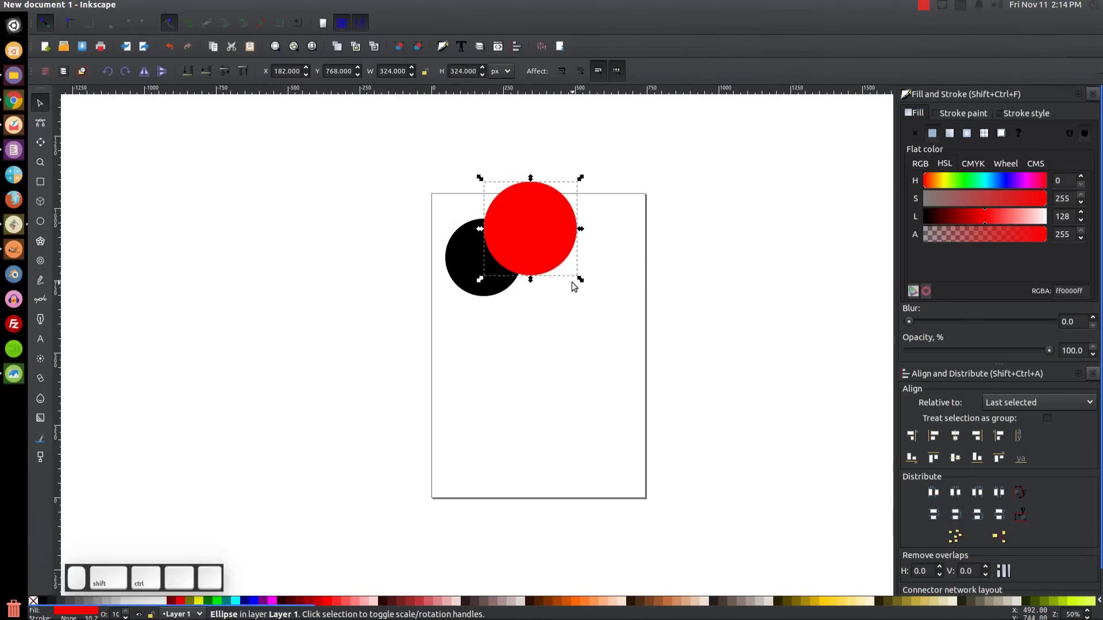
- Duplicate the red circle as a blue one, shrunk to about 176 px and placed over the lower overlap of the other two circles
click(253, 601)
drag(531, 248, 523, 280)
drag(566, 339, 547, 327)
drag(520, 290, 517, 280)
click(516, 418)
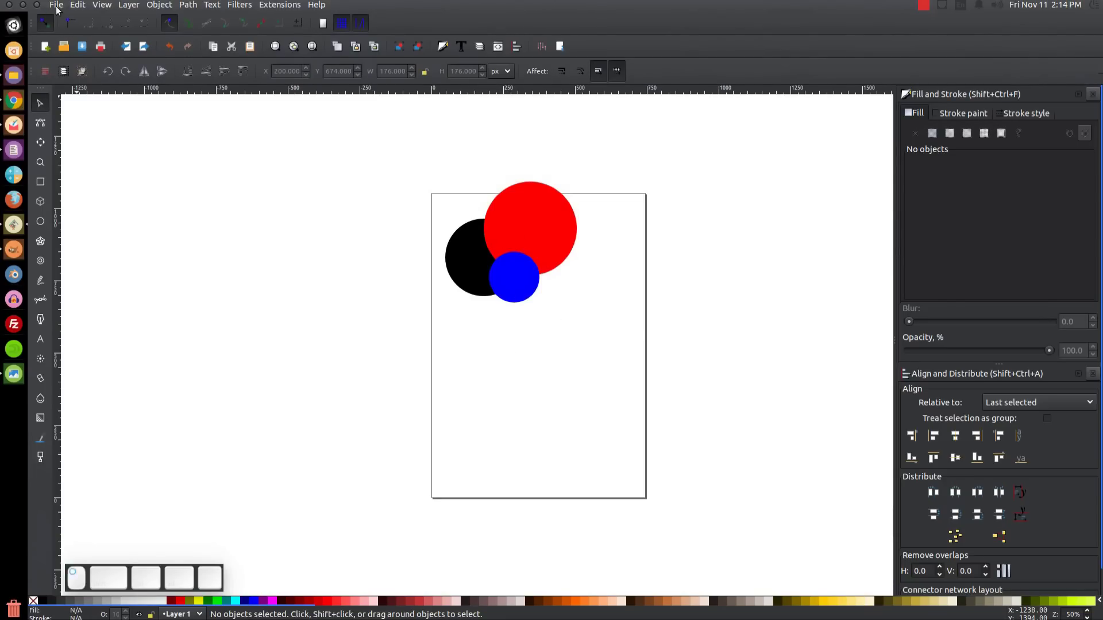
- Open the Export Bitmap settings and move the dialog clear of the circles and the page
click(56, 6)
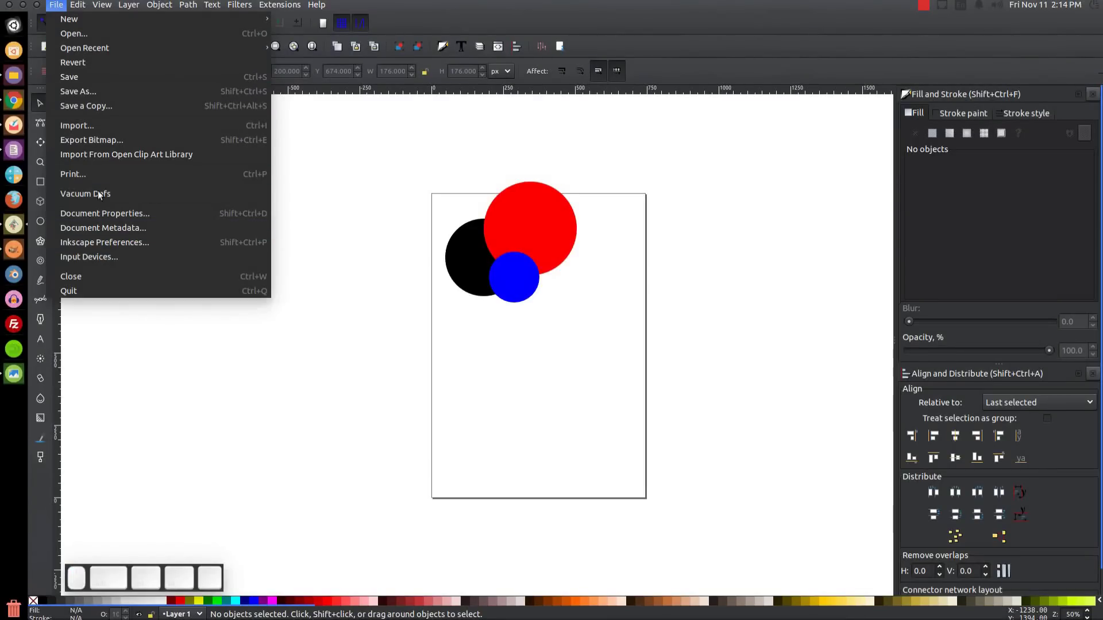
click(90, 137)
drag(692, 139, 788, 183)
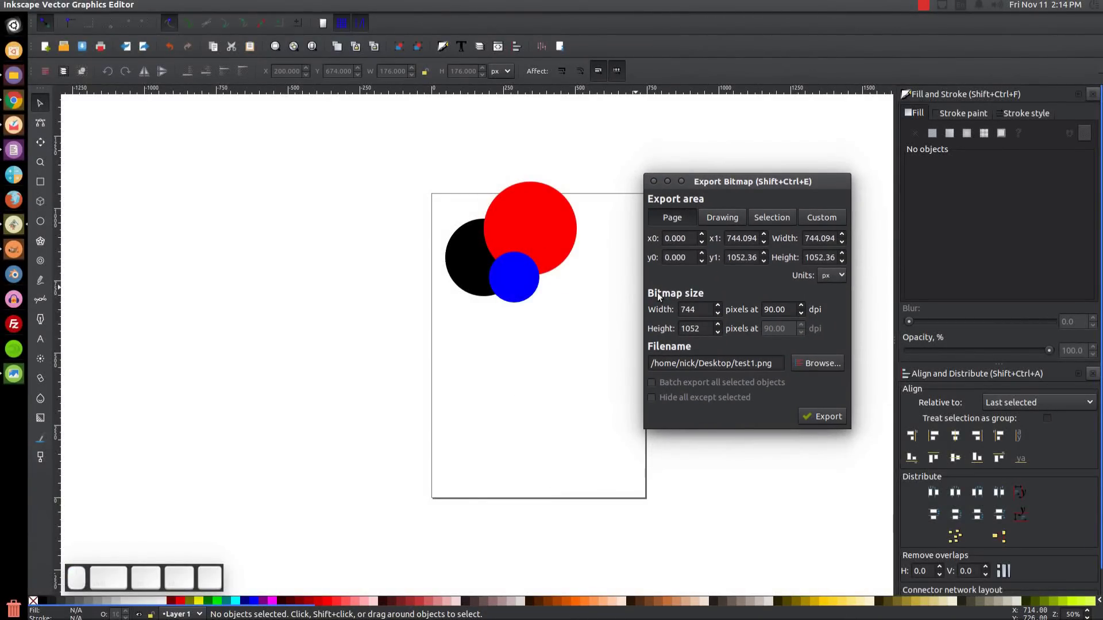
drag(671, 185, 747, 170)
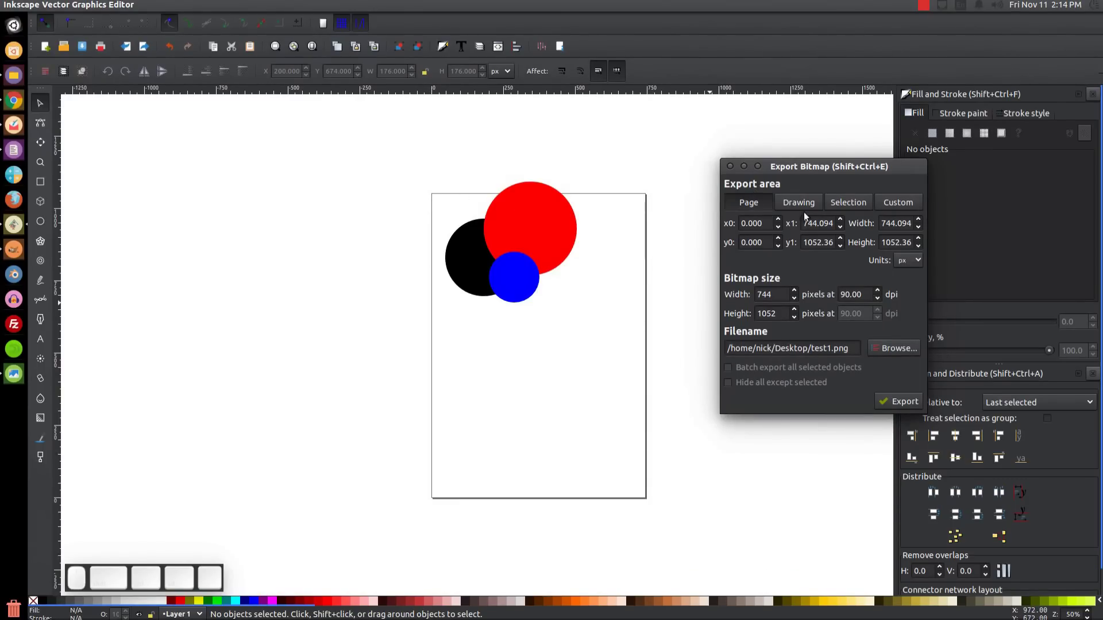
- Compare the Page, Drawing and Selection export areas, temporarily selecting all three circles to examine the Selection option
click(763, 201)
click(801, 202)
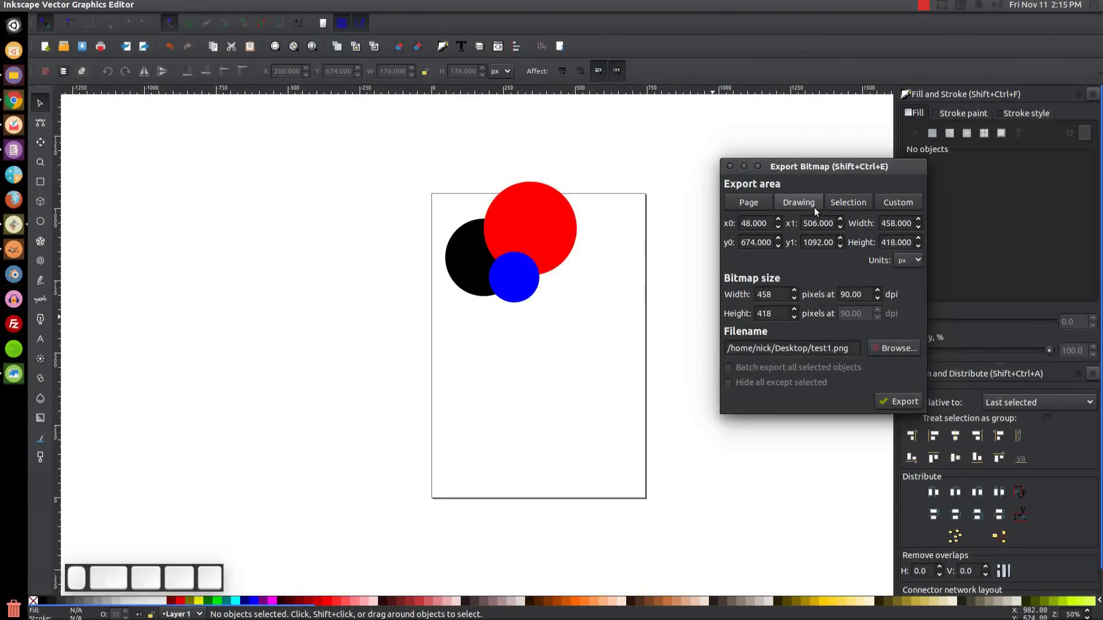
click(846, 202)
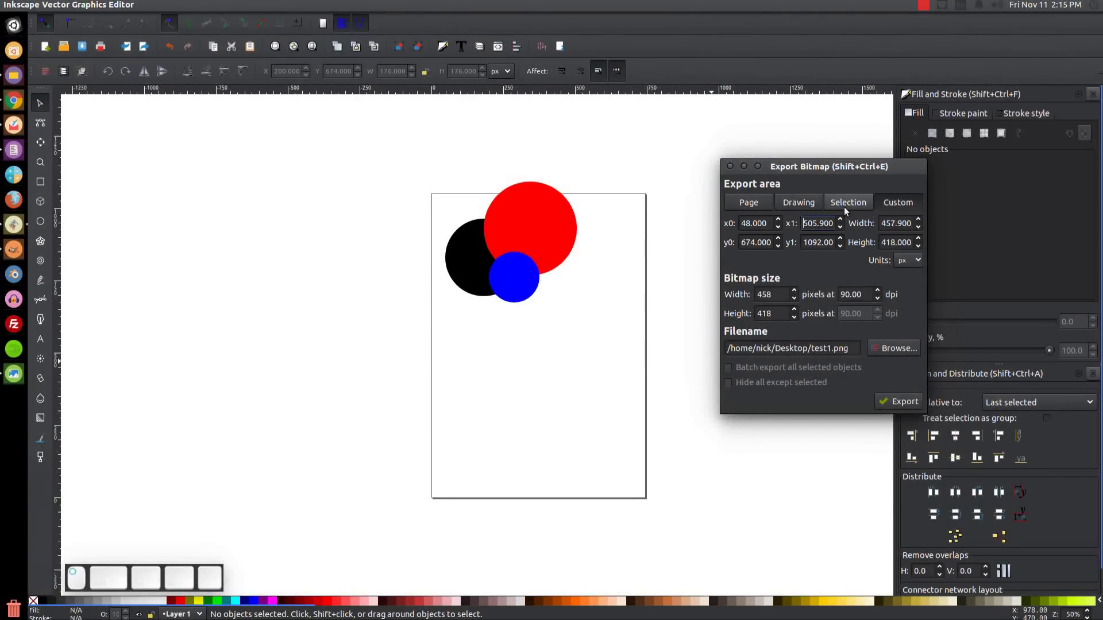
click(747, 205)
click(843, 201)
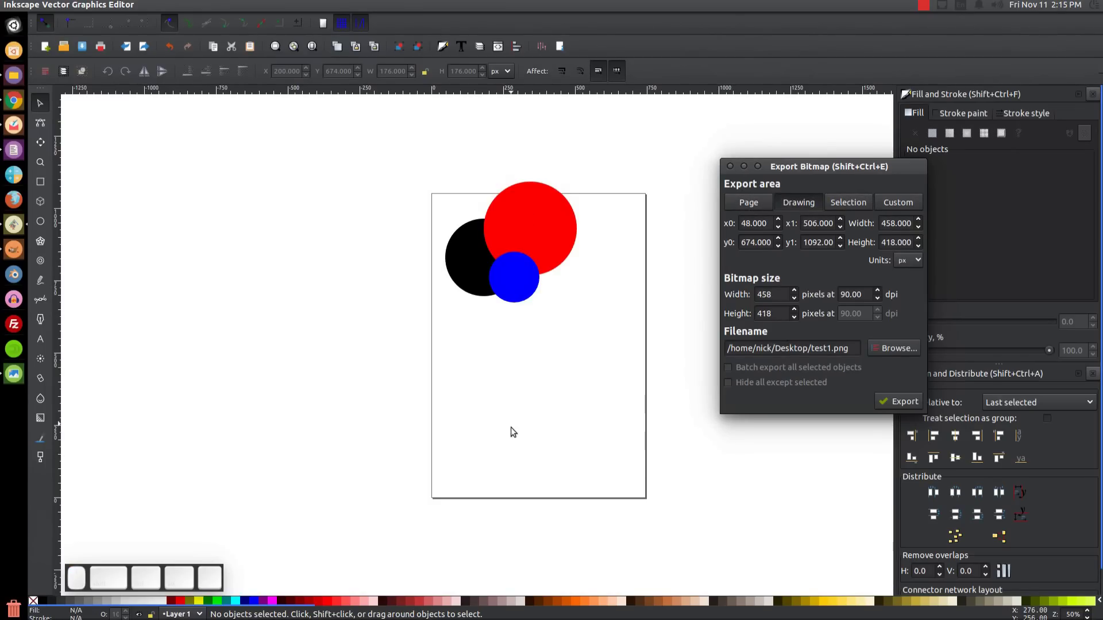
drag(639, 356, 351, 107)
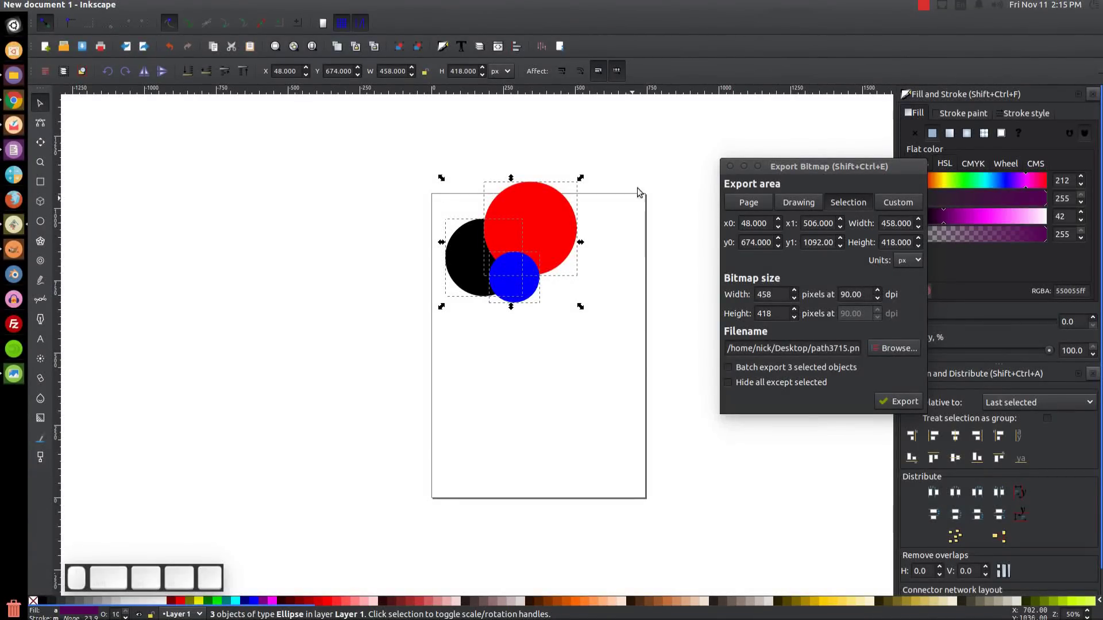
click(646, 167)
drag(801, 165, 775, 153)
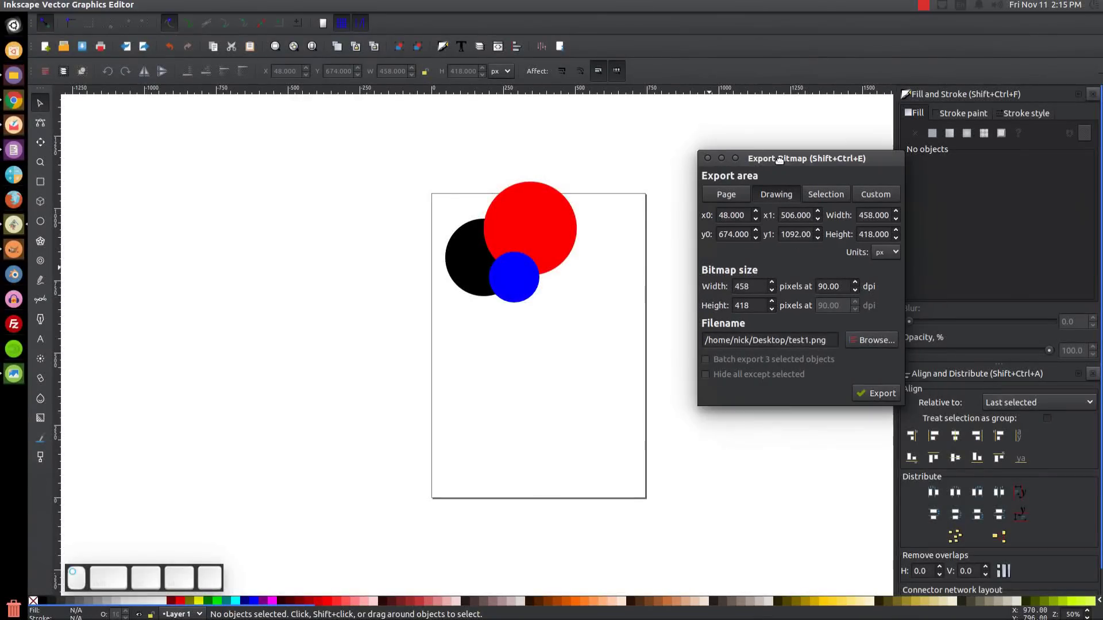
- Export the whole Page area as a bitmap named test1 to the Desktop folder
click(727, 194)
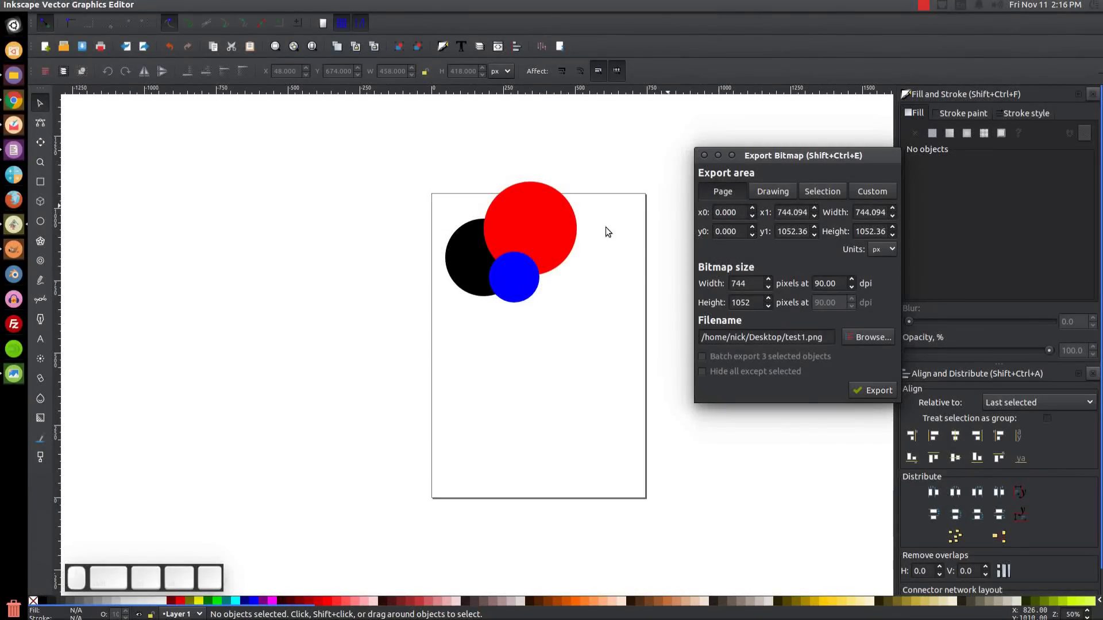
click(868, 337)
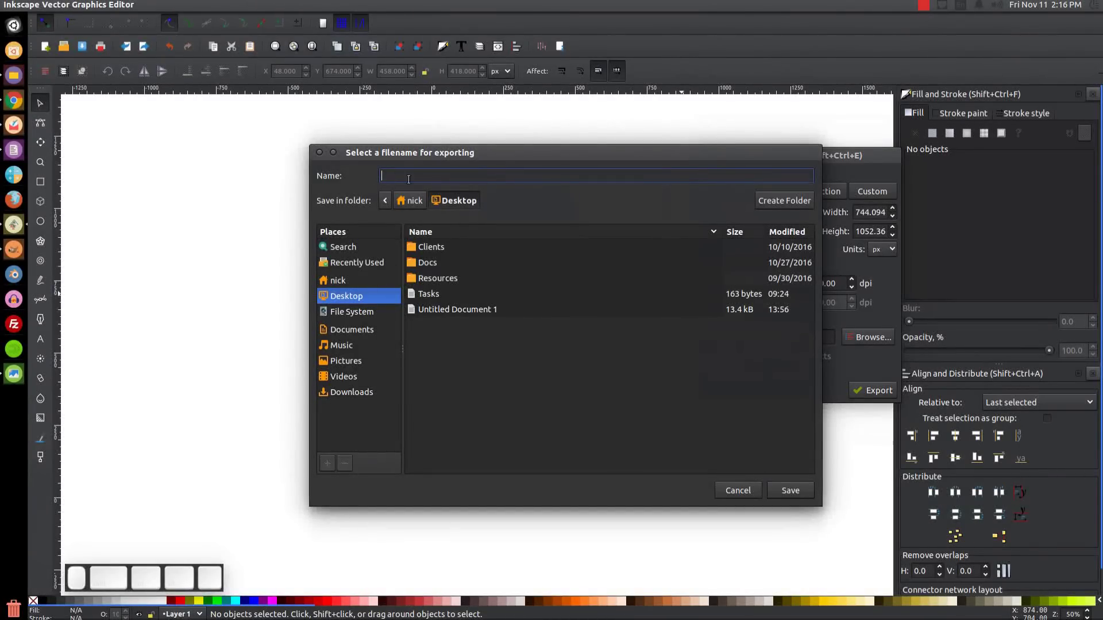
text(test1)
click(789, 490)
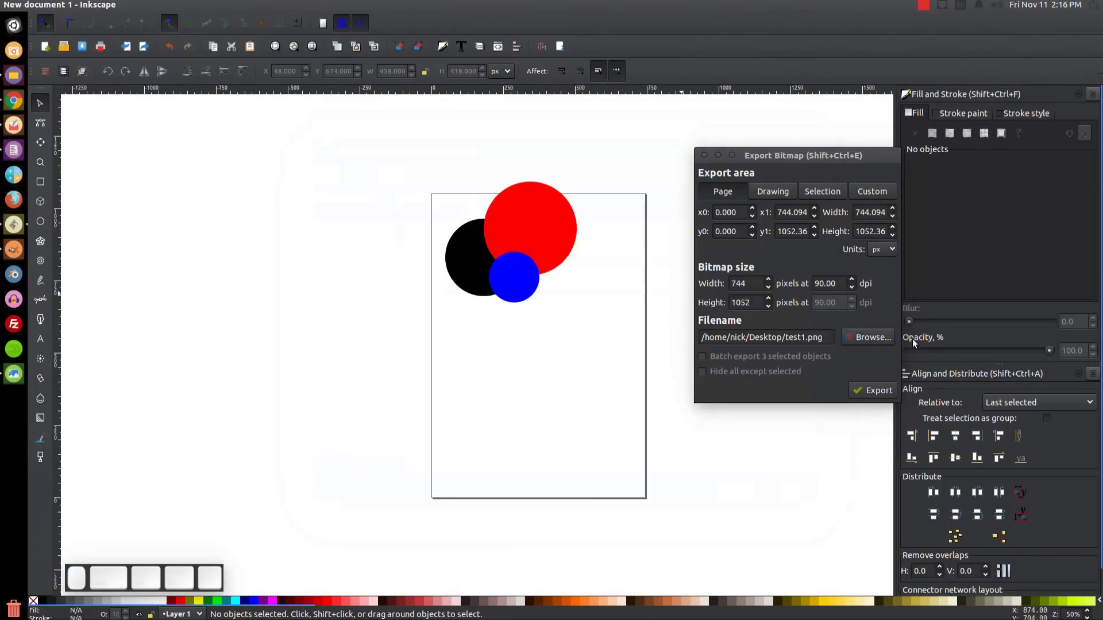
click(871, 391)
click(872, 391)
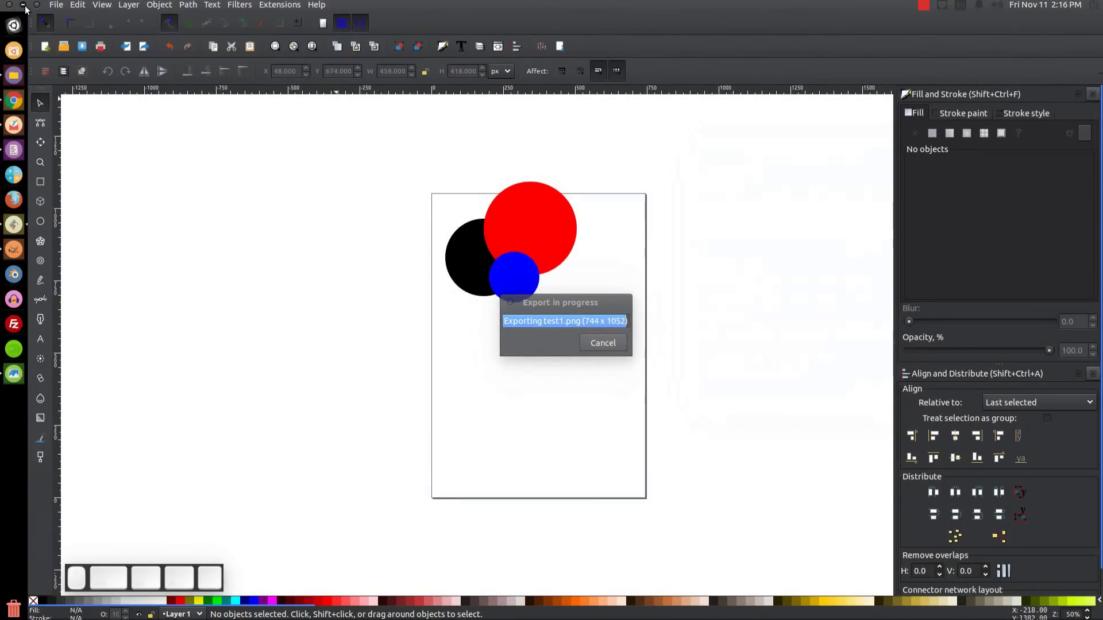
- Inspect the exported test1.png from the desktop in the image viewer, then return to Inkscape and close the preview
click(24, 5)
click(91, 110)
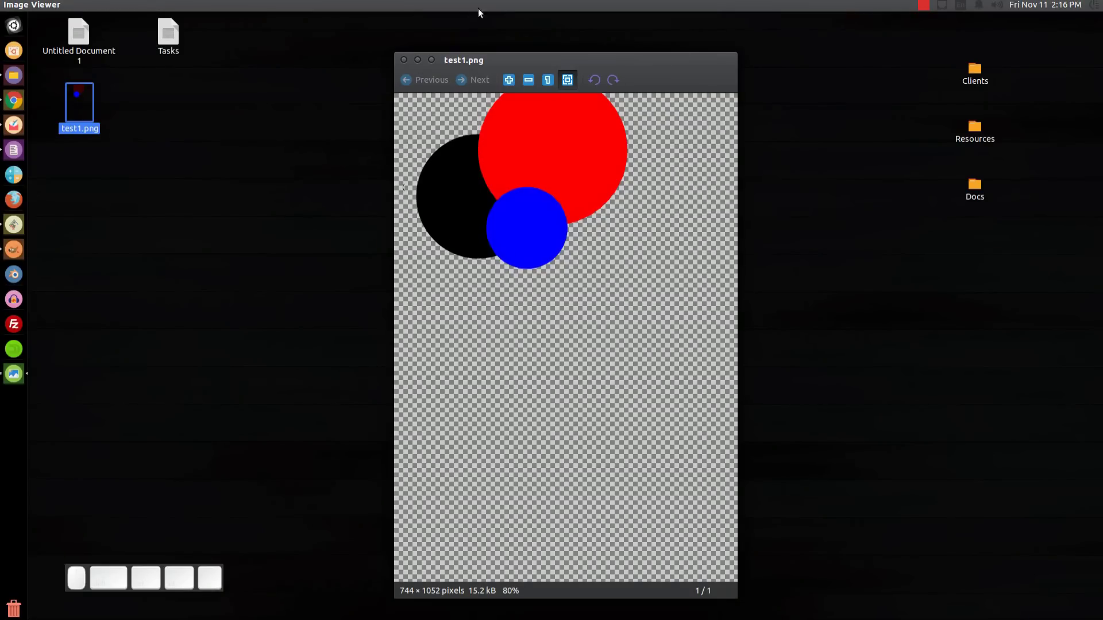
click(13, 224)
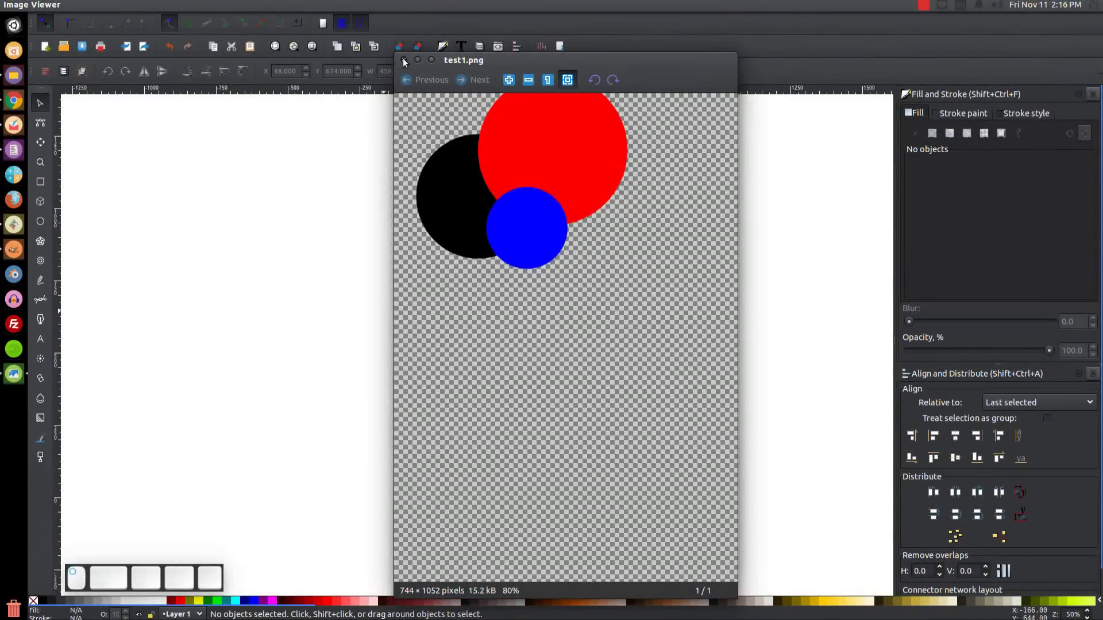
click(404, 60)
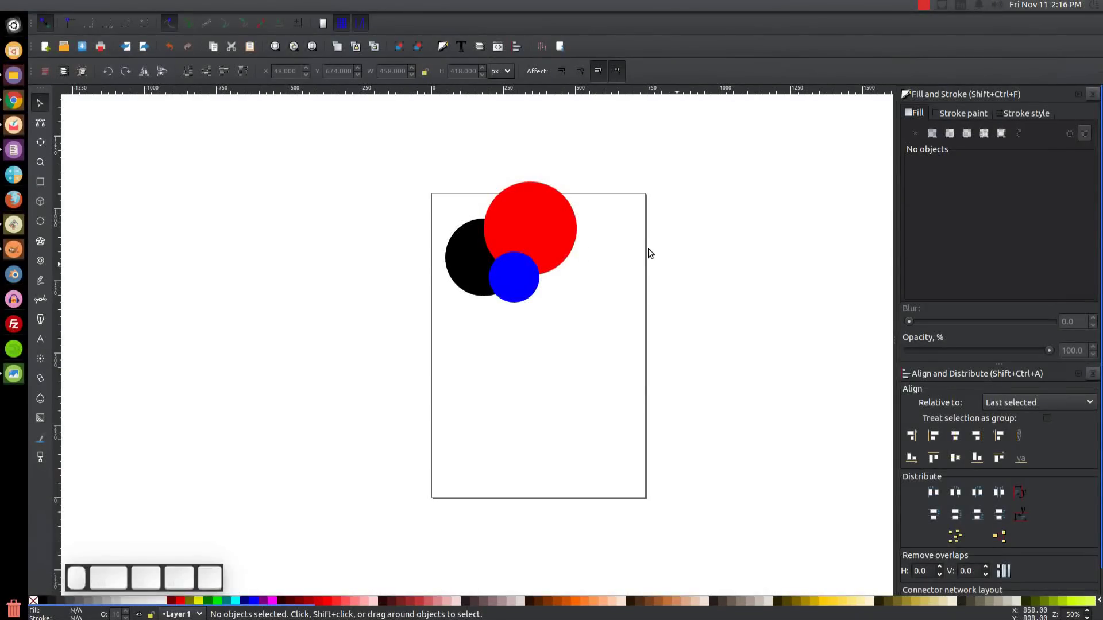
- Move all three circles together fully inside the page, to about X 124, Y 466 px, and reopen the bitmap export settings
drag(713, 409, 318, 119)
drag(532, 243, 553, 305)
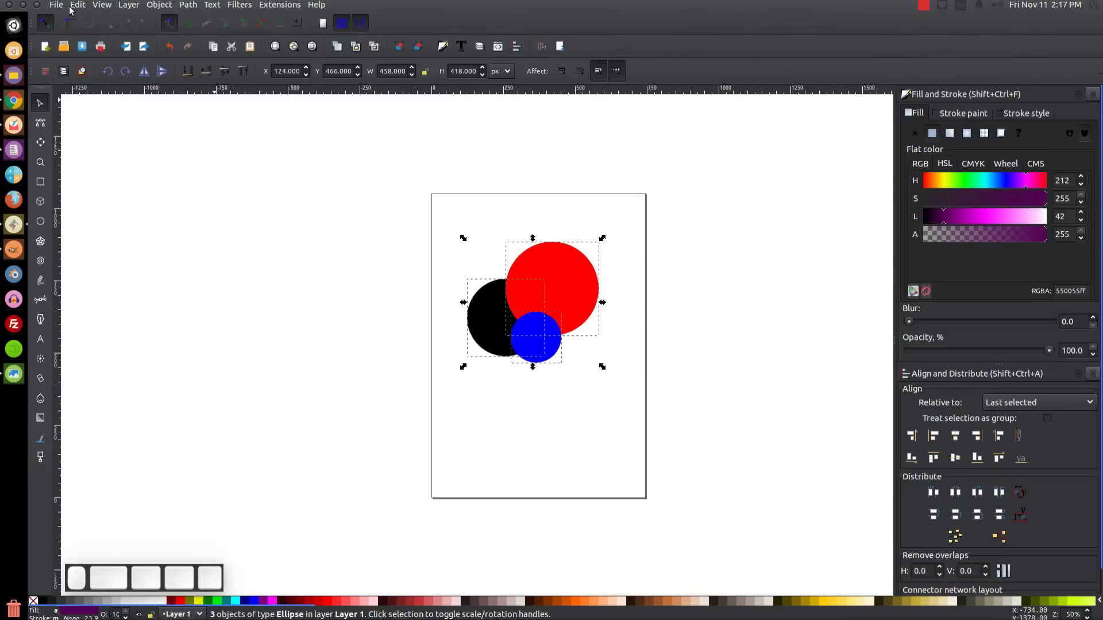
click(56, 6)
click(92, 140)
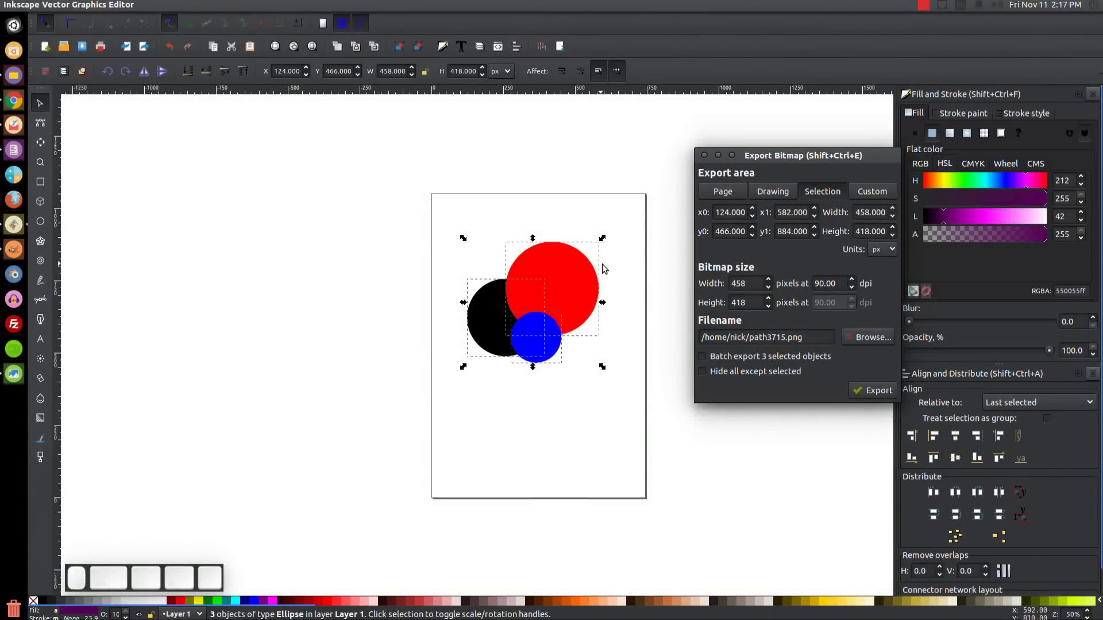
- Export the selected circles as a bitmap named test2 to the Desktop folder and clear the selection
click(867, 337)
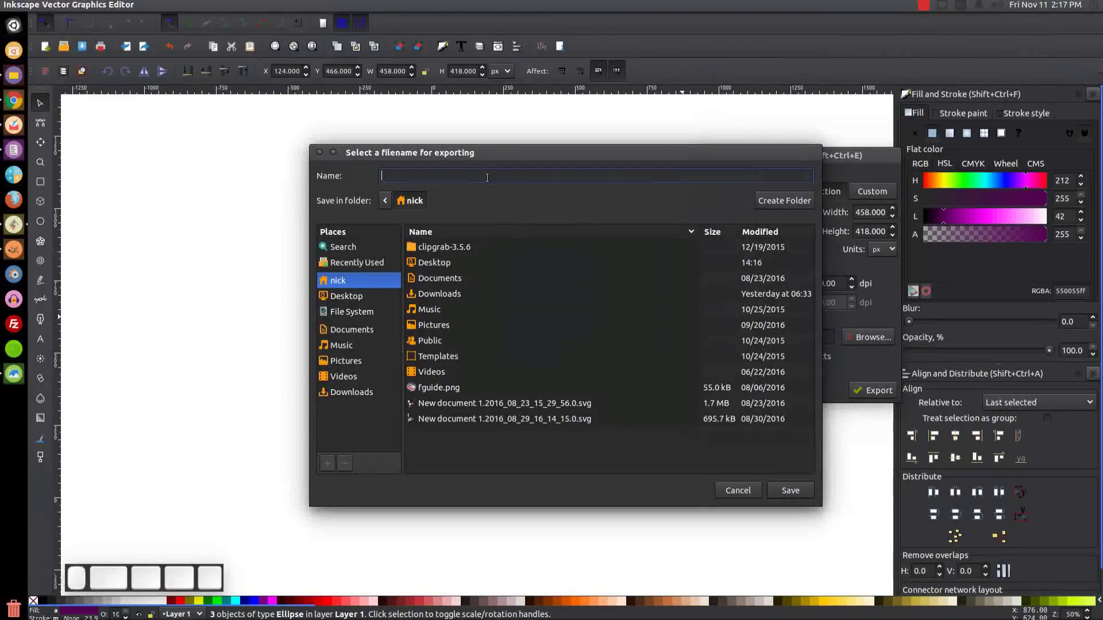
double_click(437, 263)
click(436, 178)
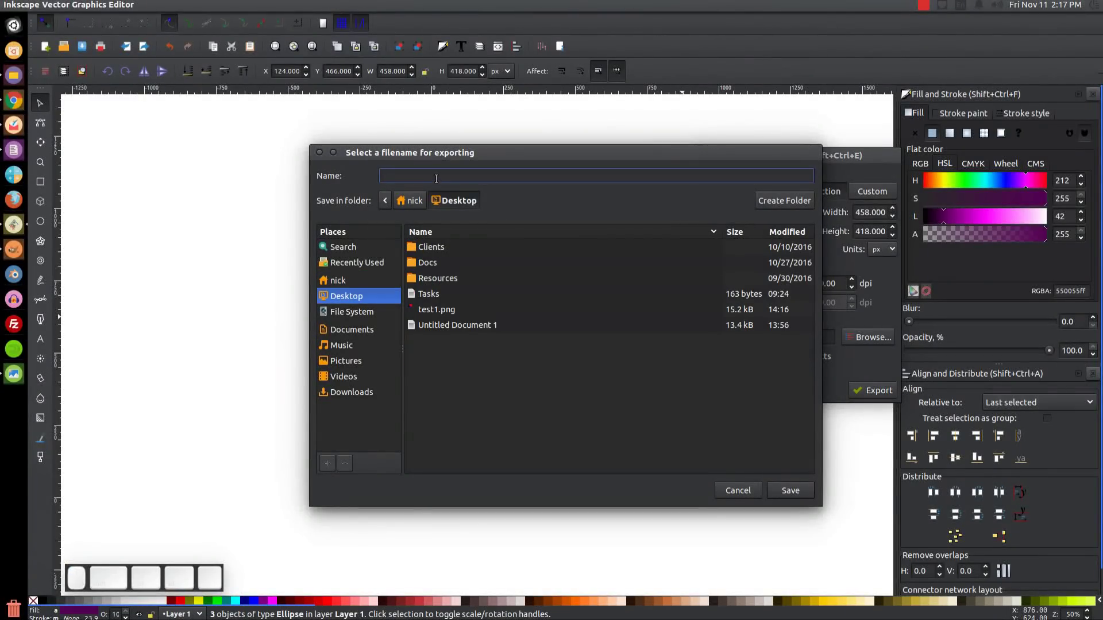
click(808, 491)
click(865, 392)
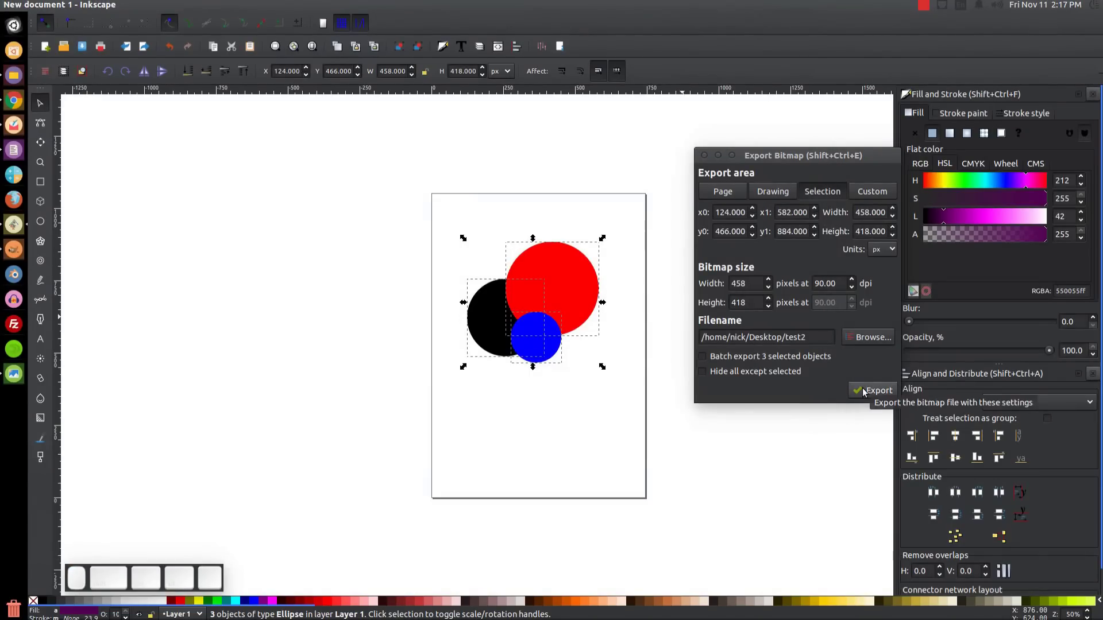
key(Escape)
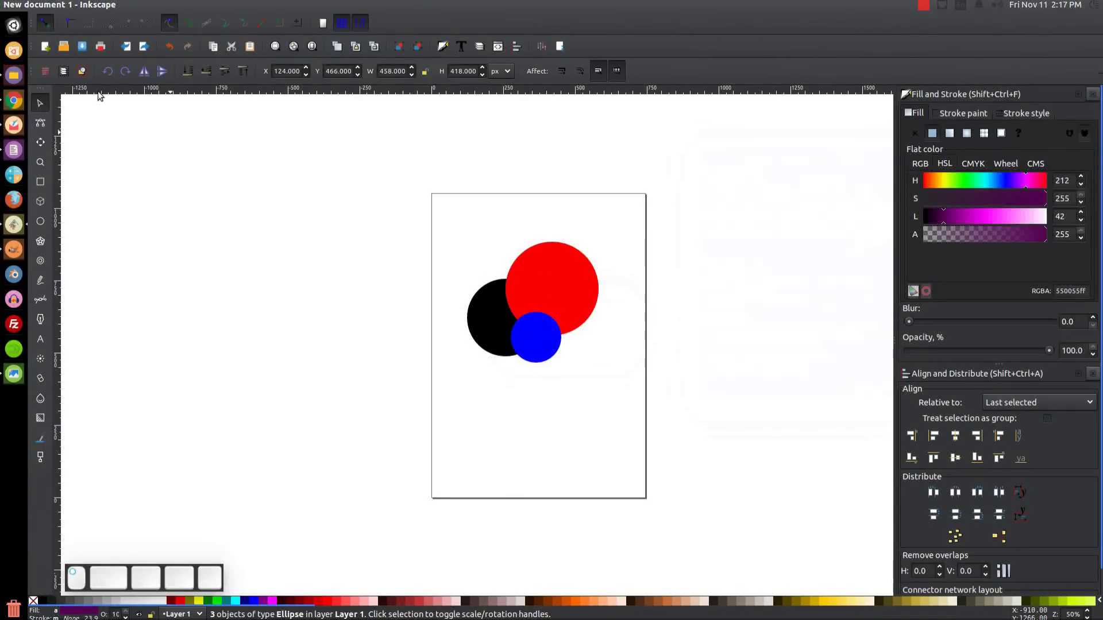
key(Escape)
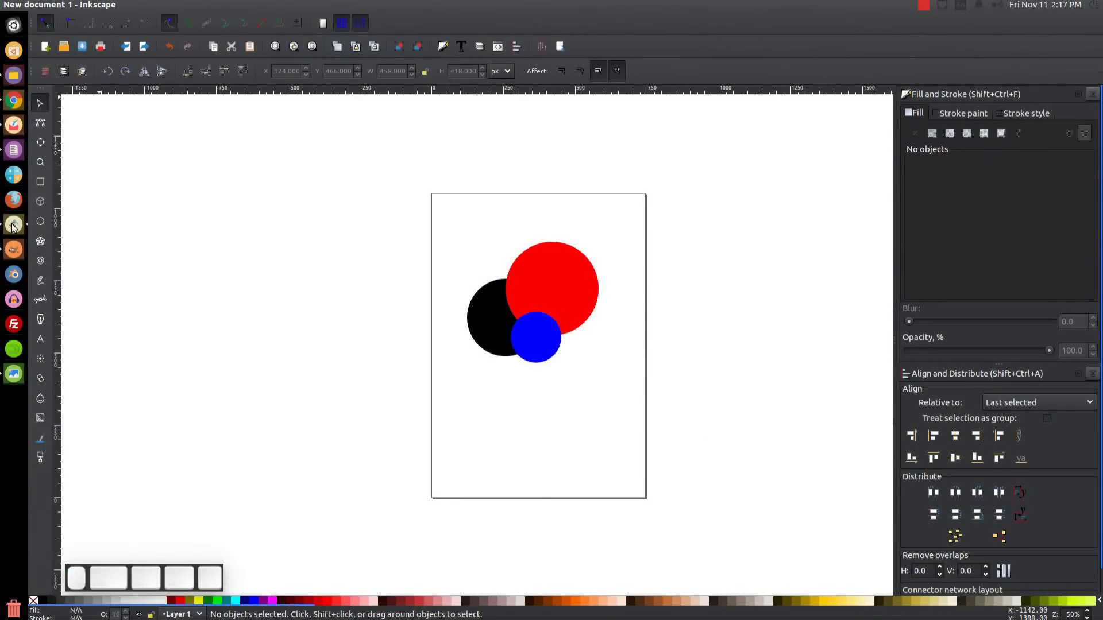
- Inspect the exported test2.png from the desktop in the image viewer
click(19, 5)
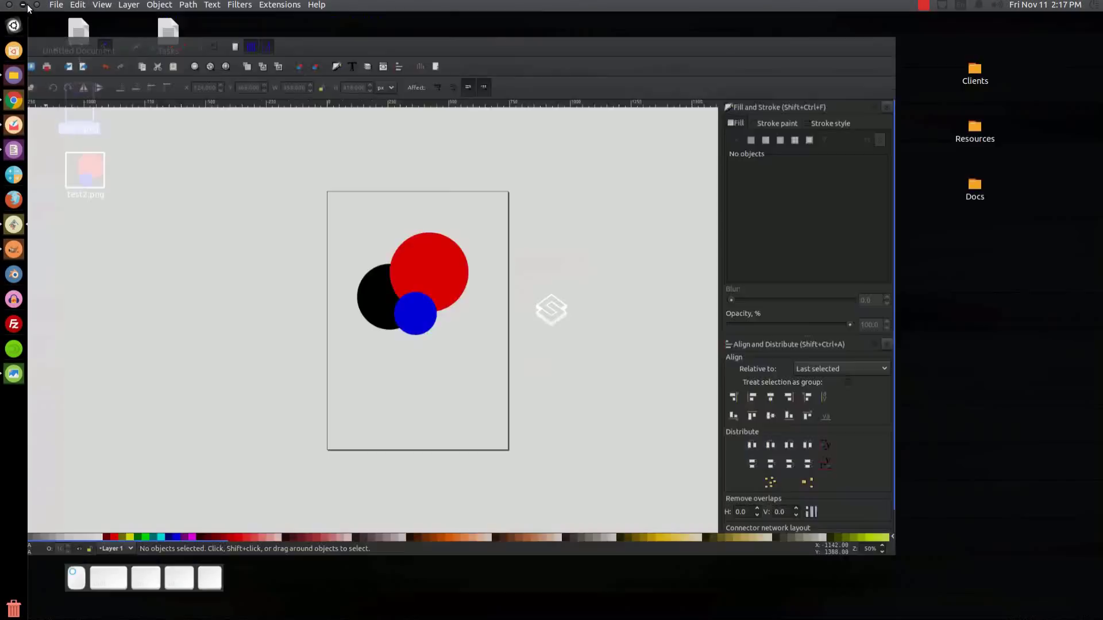
double_click(94, 175)
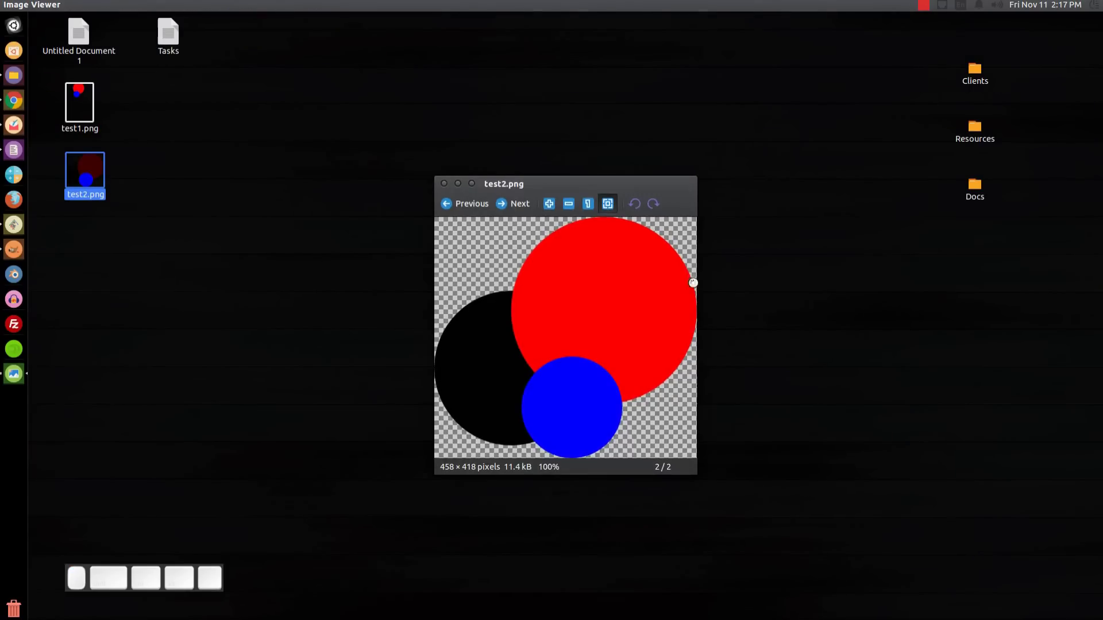
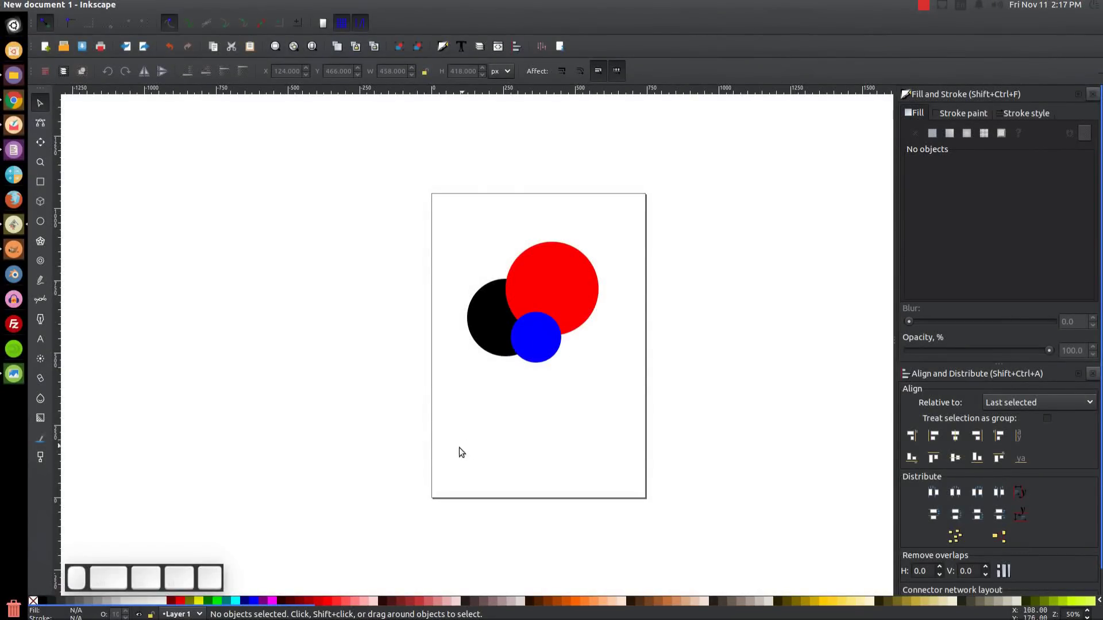
- Export the blue circle's selection area as a bitmap named test3.png on the Desktop and close the export settings
click(542, 334)
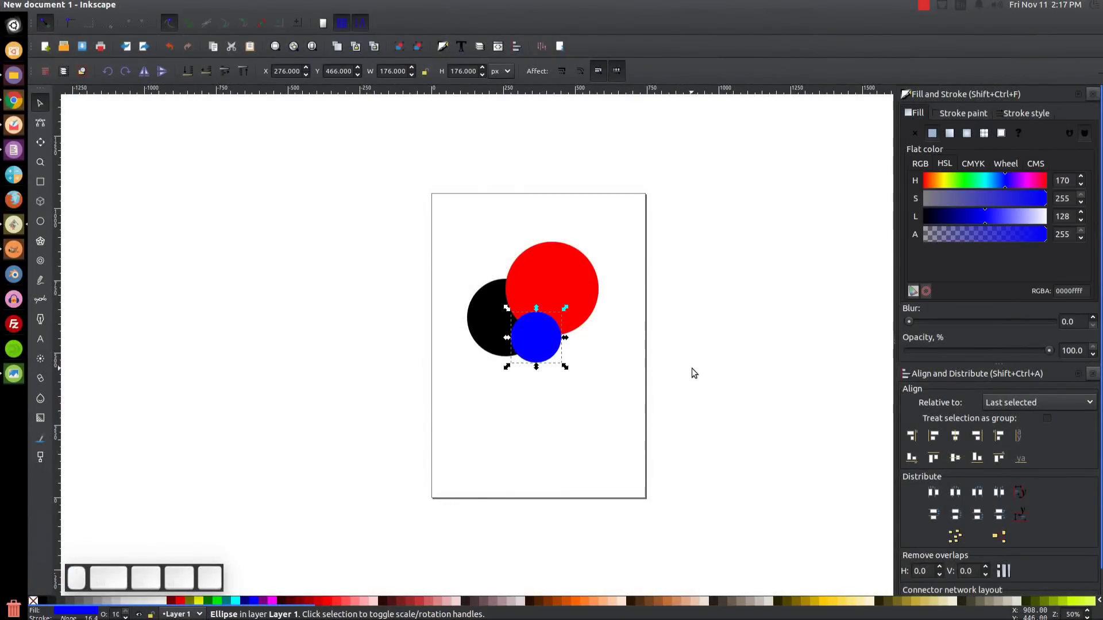
key(plus)
key(plus)
key(plus)
key(plus)
drag(697, 370, 480, 357)
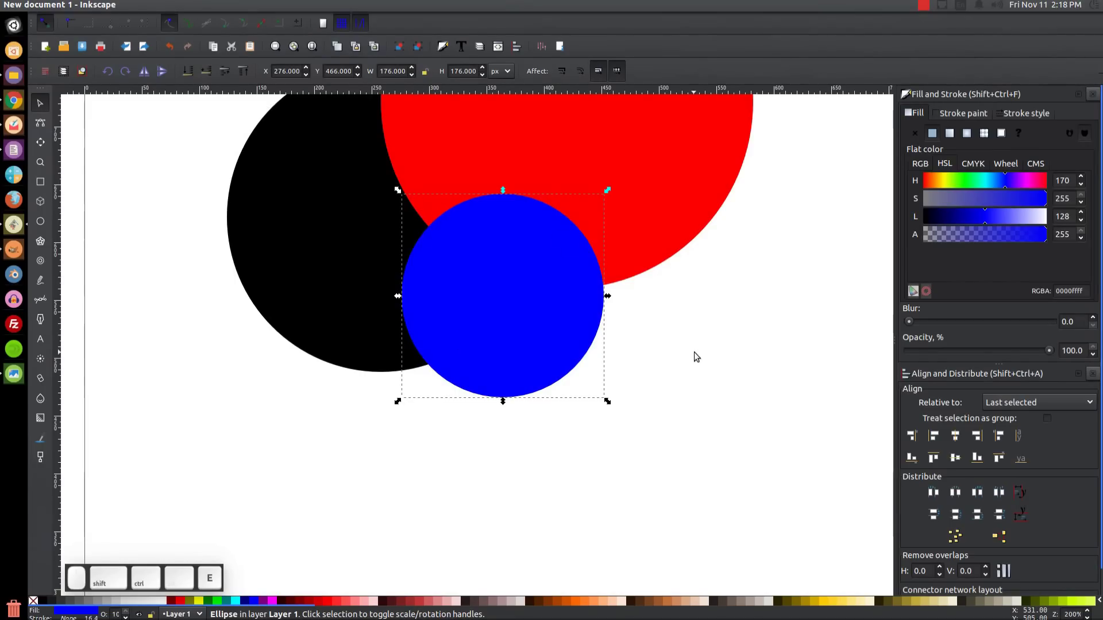
key(shift+ctrl+e)
click(868, 338)
text(test3)
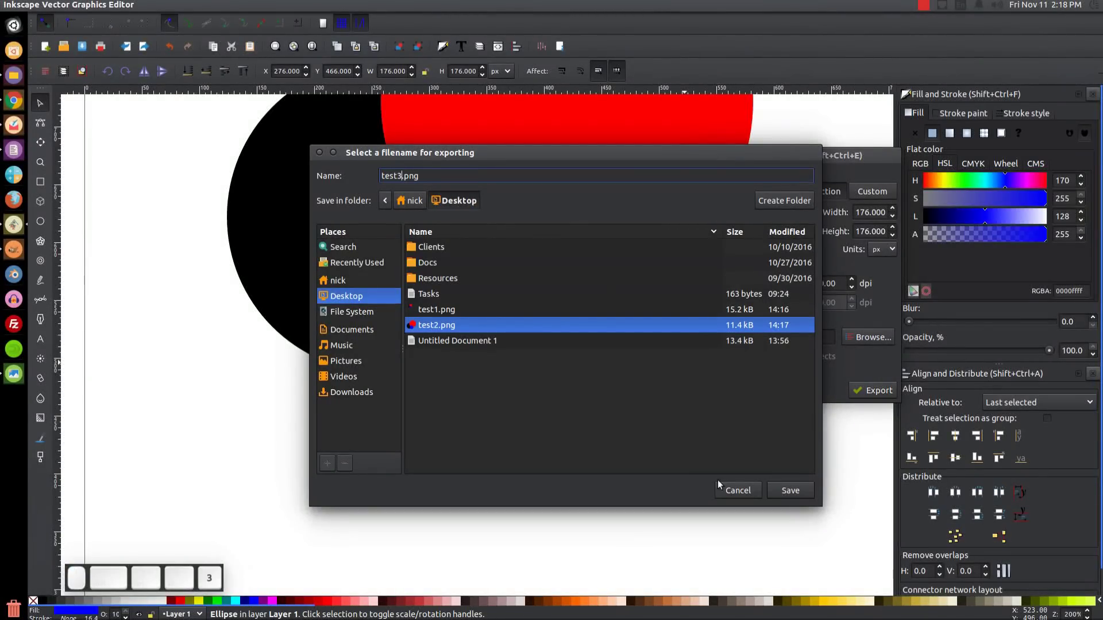
click(790, 490)
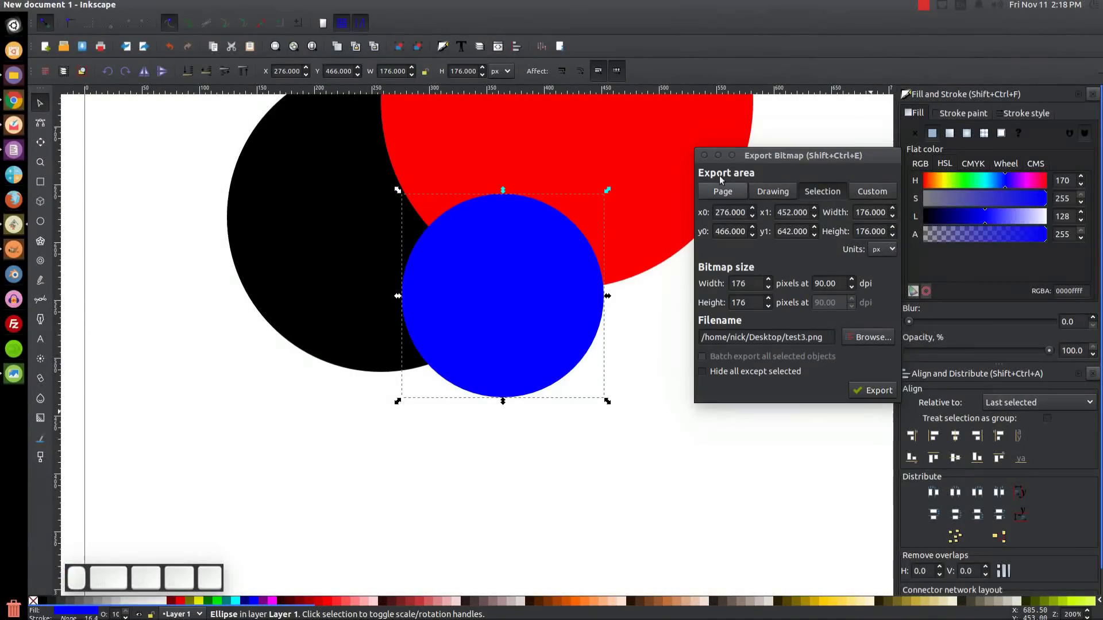
click(705, 155)
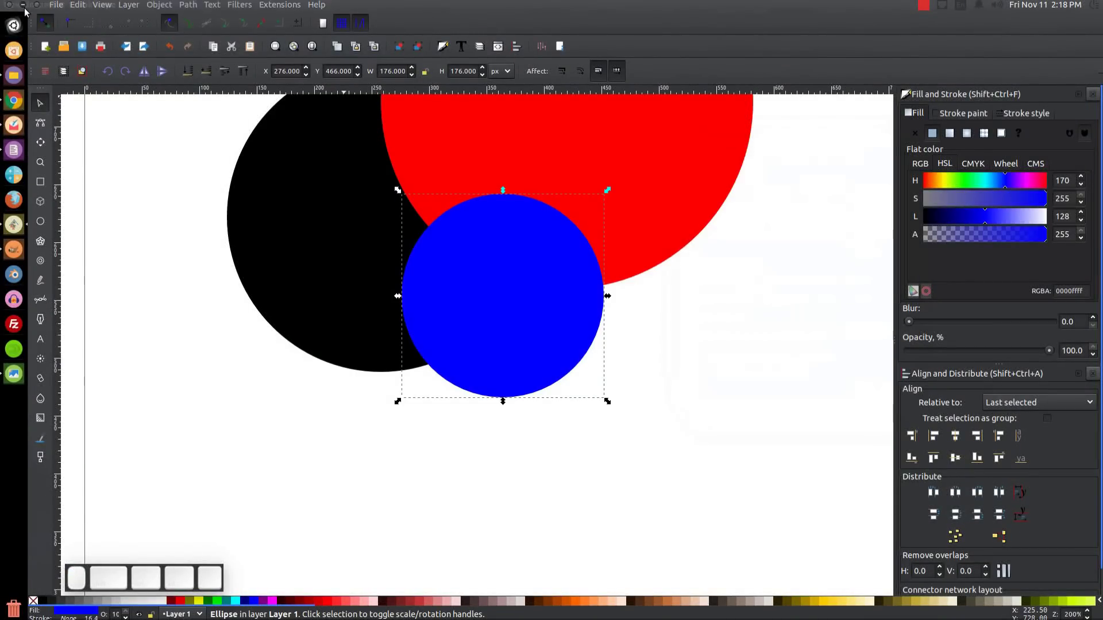
- Inspect the exported test3.png from the desktop in the image viewer, close the preview and return to Inkscape
click(23, 5)
double_click(85, 230)
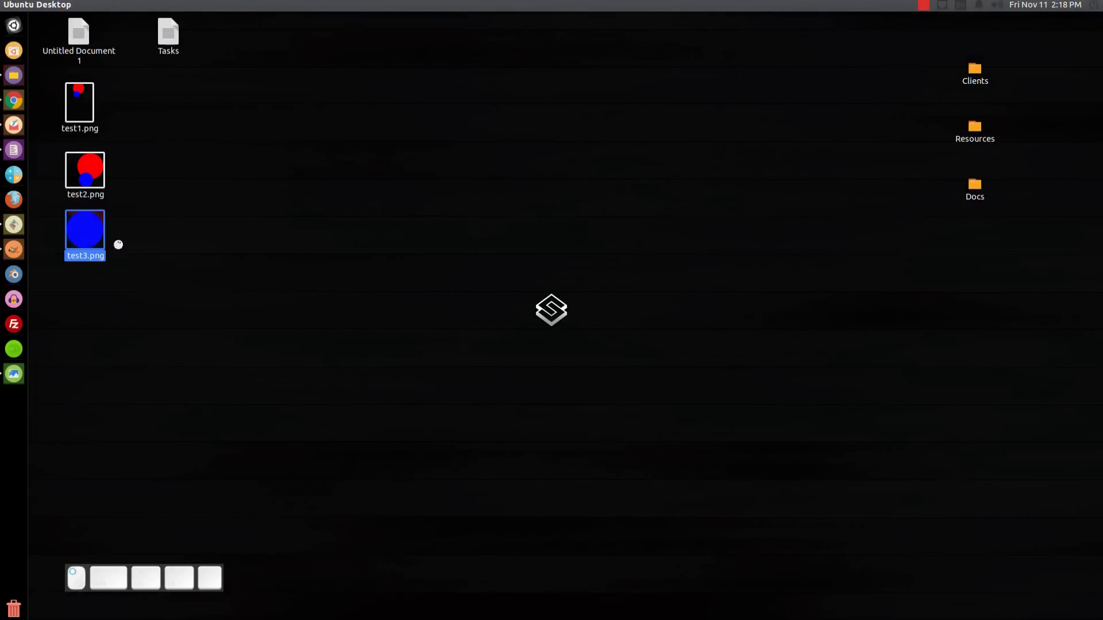
drag(619, 224, 634, 165)
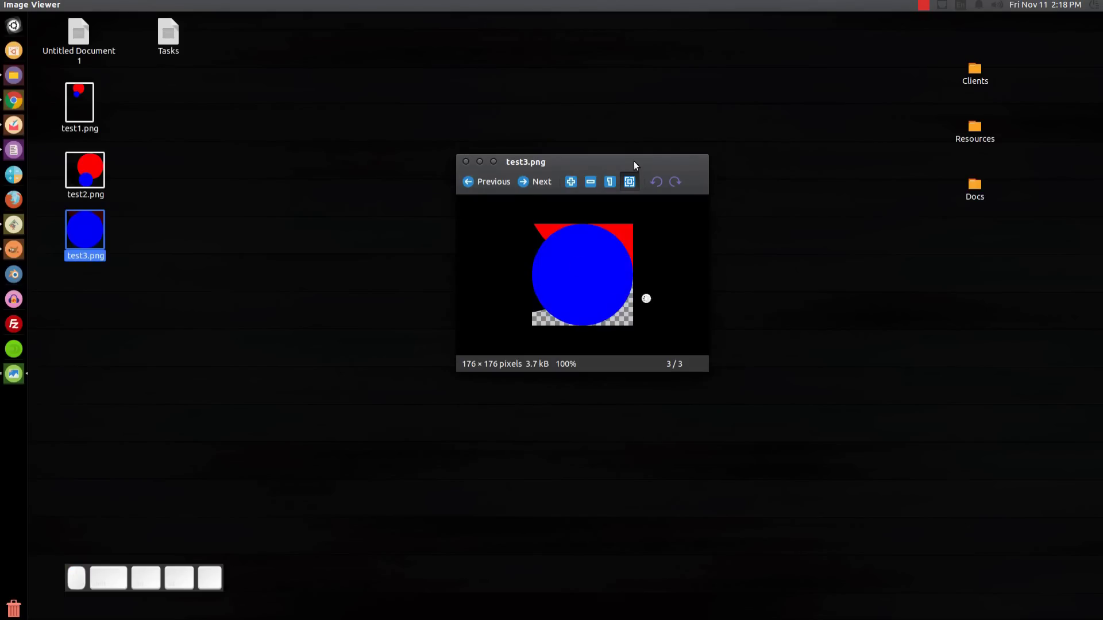
click(466, 161)
click(14, 224)
- Move the blue circle off the page, away from the other circles, to about X 793.5, Y 397.5 px
scroll(562, 322, right, 3)
drag(411, 319, 763, 411)
scroll(761, 405, right, 10)
drag(340, 327, 654, 340)
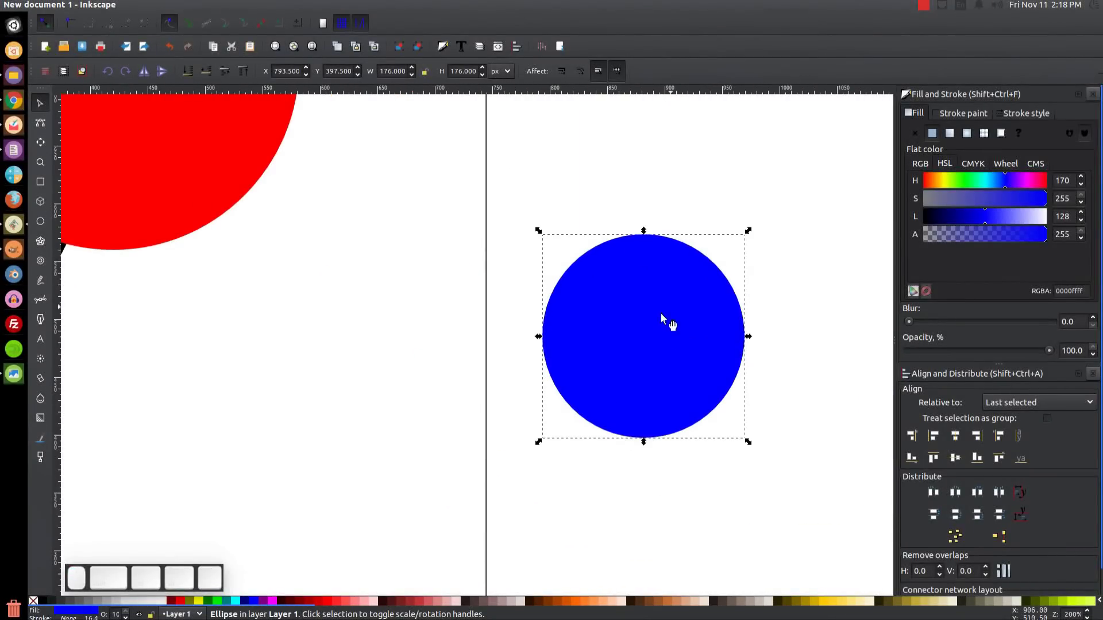
- Export the isolated blue circle as a bitmap named test4.png on the Desktop and clear the selection
key(ctrl+shift+e)
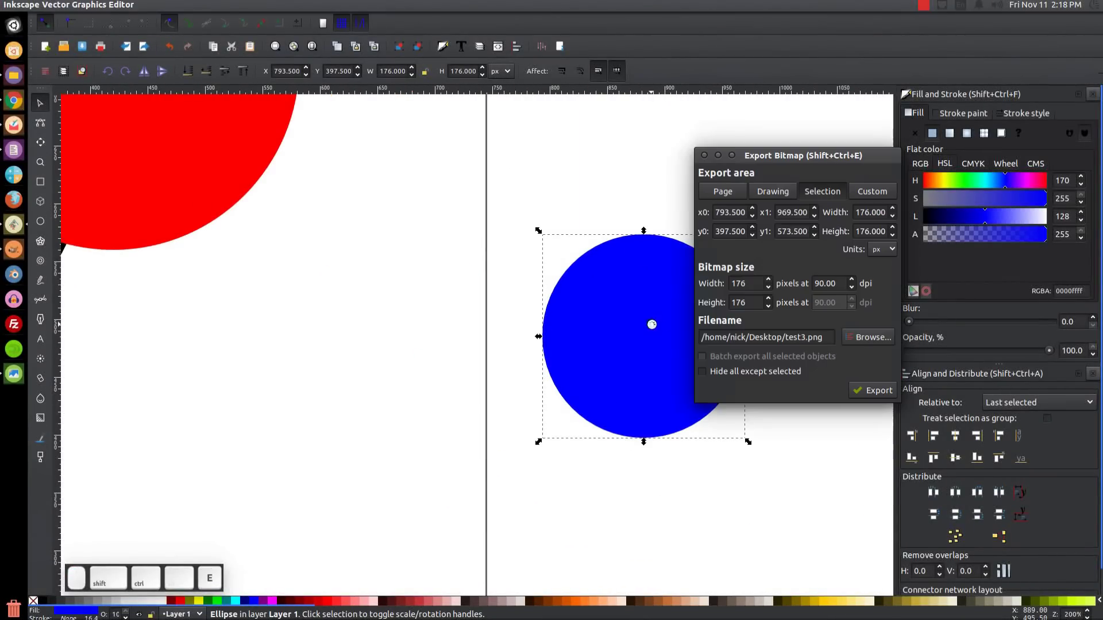
click(874, 338)
text(test4)
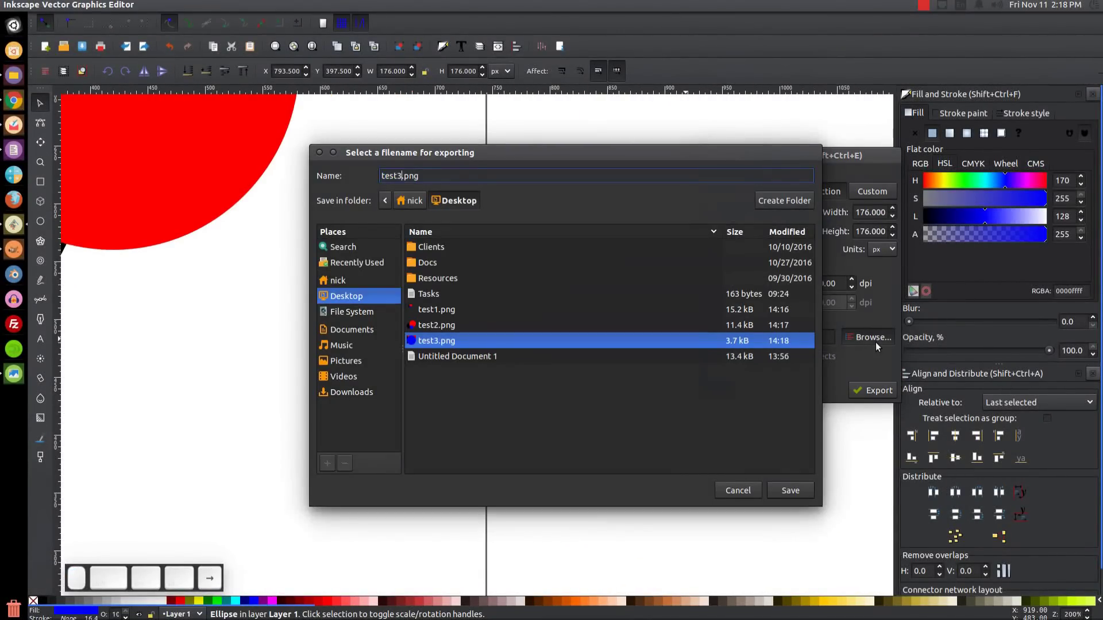
click(797, 491)
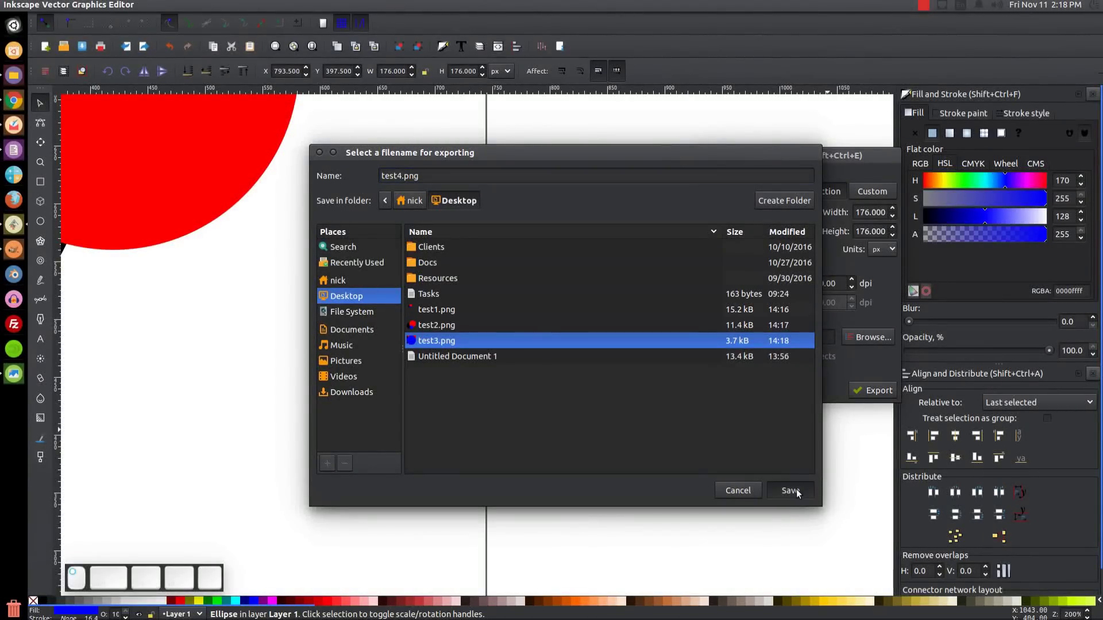
click(718, 157)
click(663, 170)
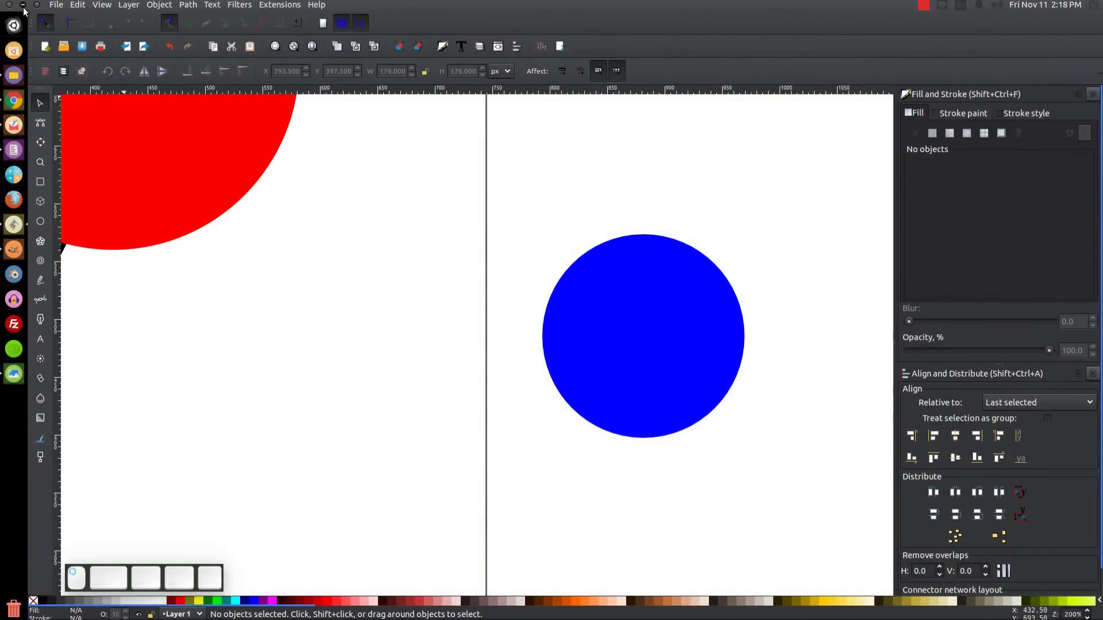
- Inspect the exported test4.png from the desktop in the image viewer, close the preview and switch back to Inkscape
click(23, 4)
double_click(85, 300)
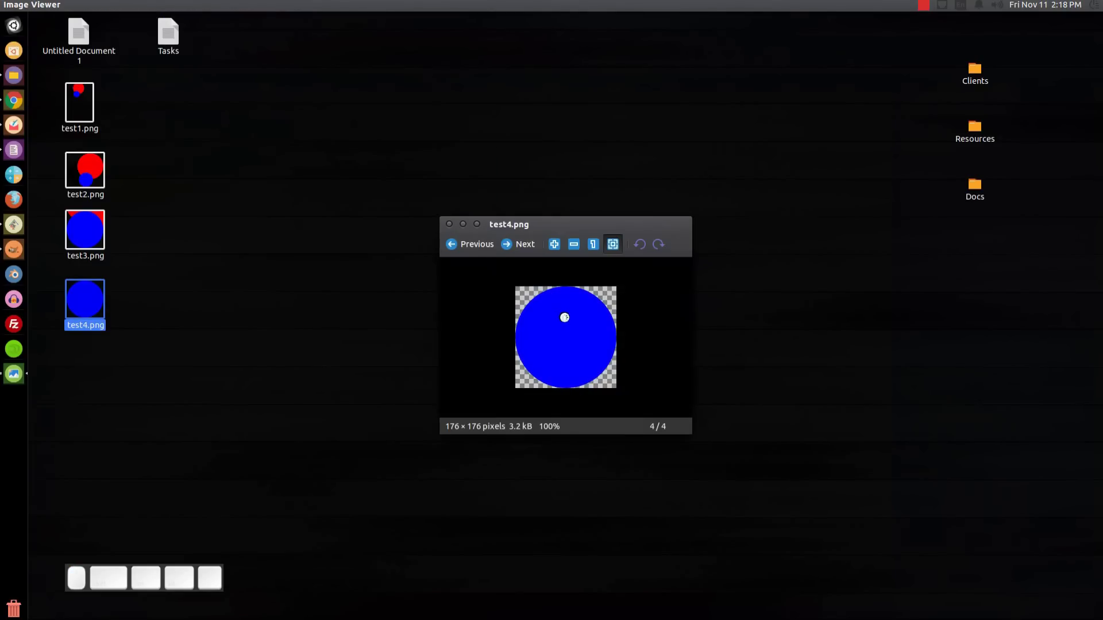
click(449, 224)
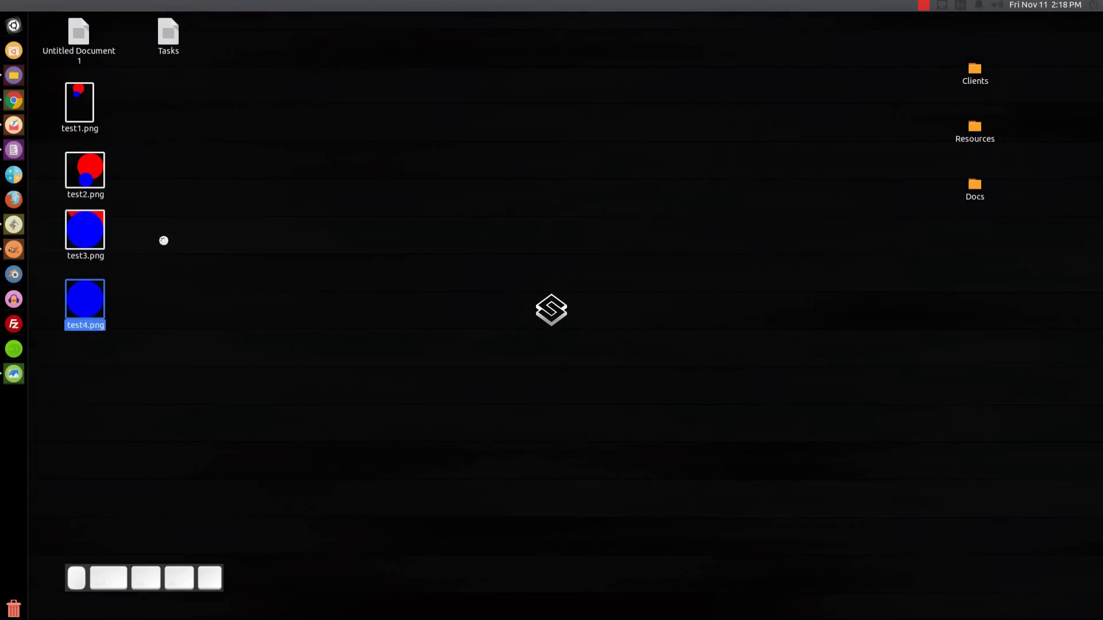
click(4, 224)
- Move the blue circle back over the black and red circles, to about X 290, Y 477 px, and deselect it
scroll(518, 304, down, 3)
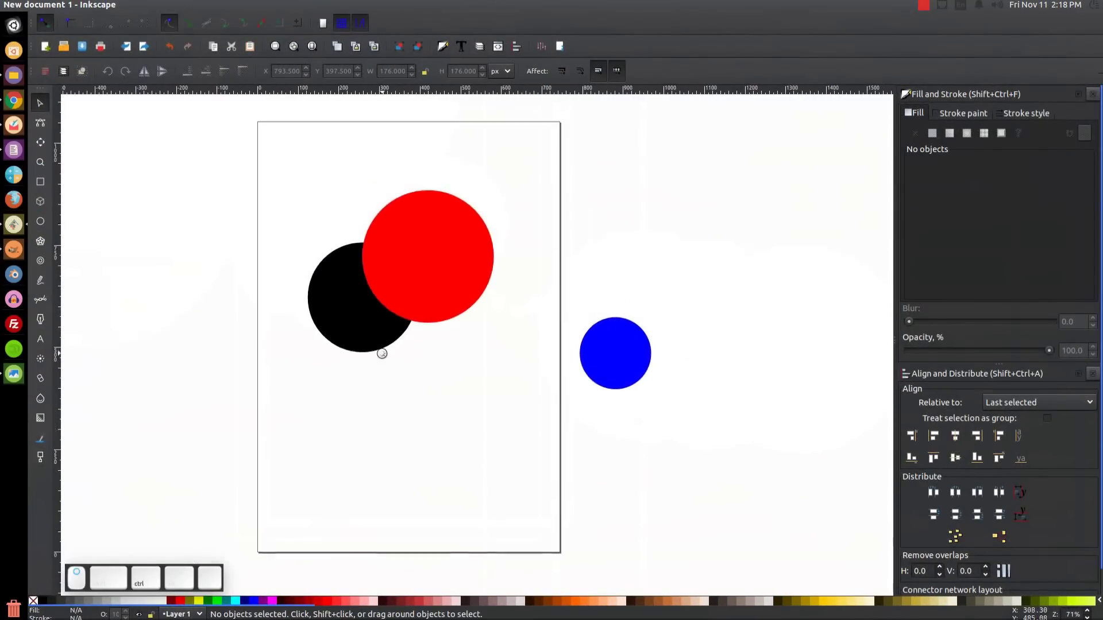
drag(629, 367, 428, 335)
scroll(397, 309, left, 5)
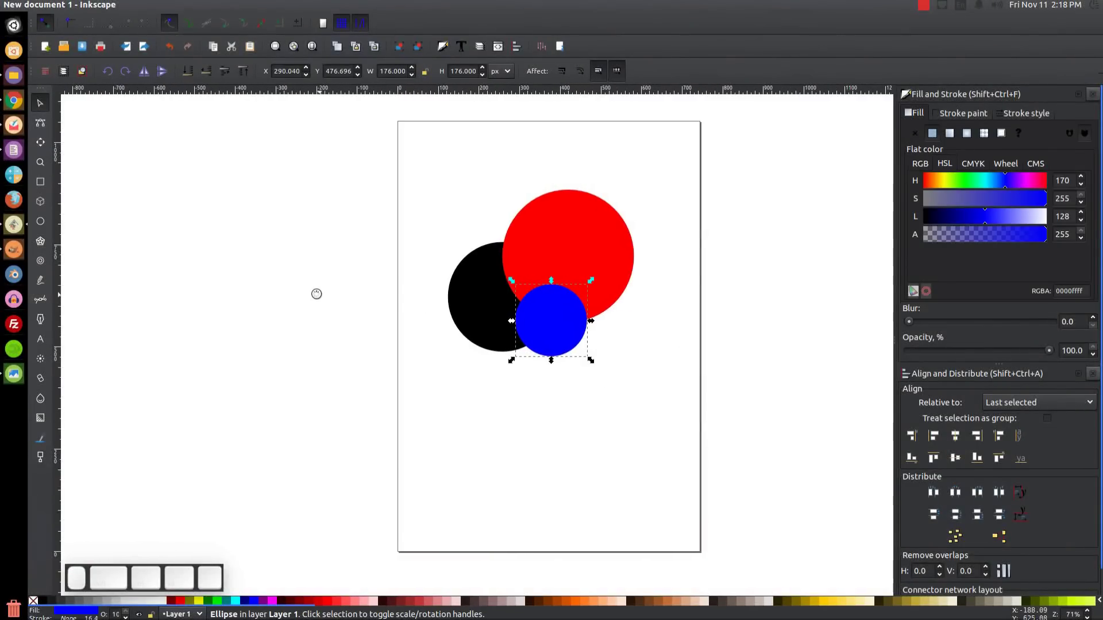
click(288, 287)
- Examine the bitmap size and dpi values in the bitmap export settings for the Drawing area
click(56, 5)
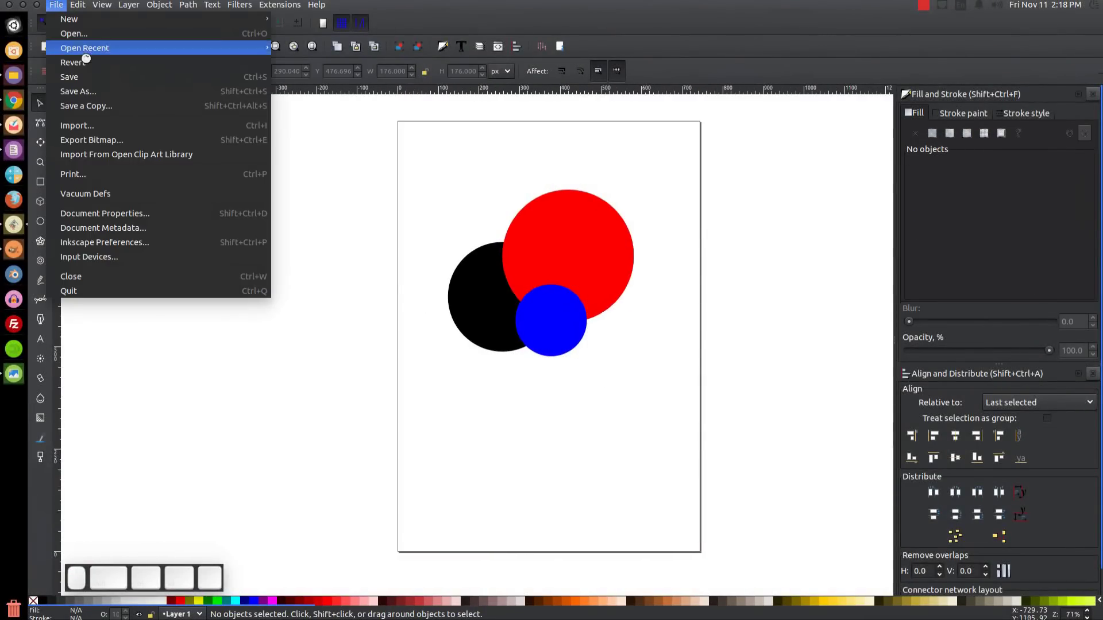
click(93, 141)
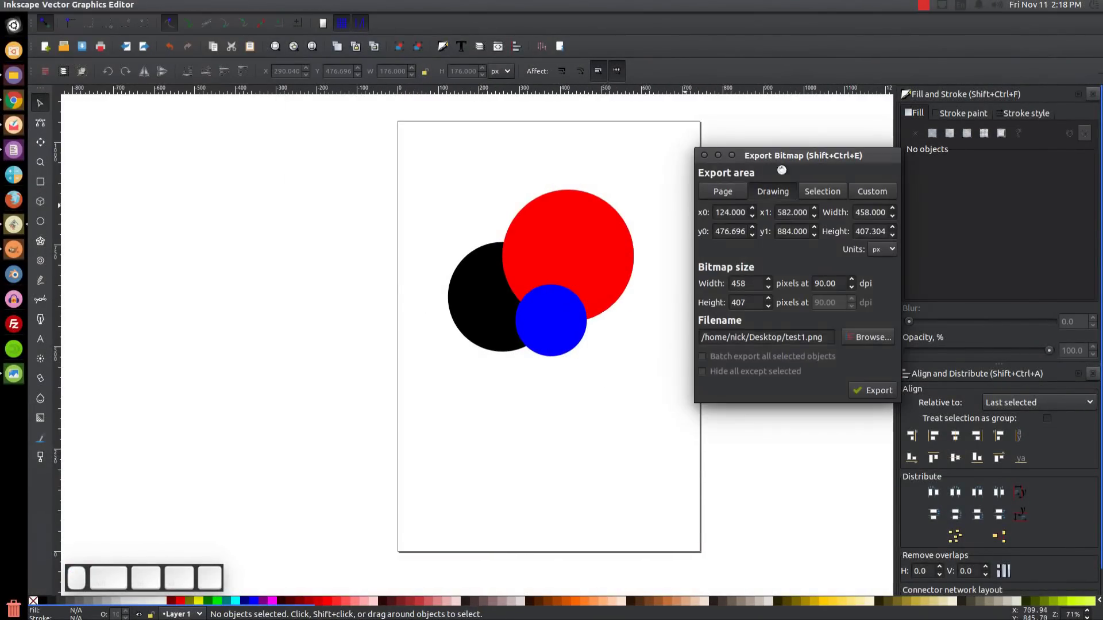
drag(794, 158, 693, 163)
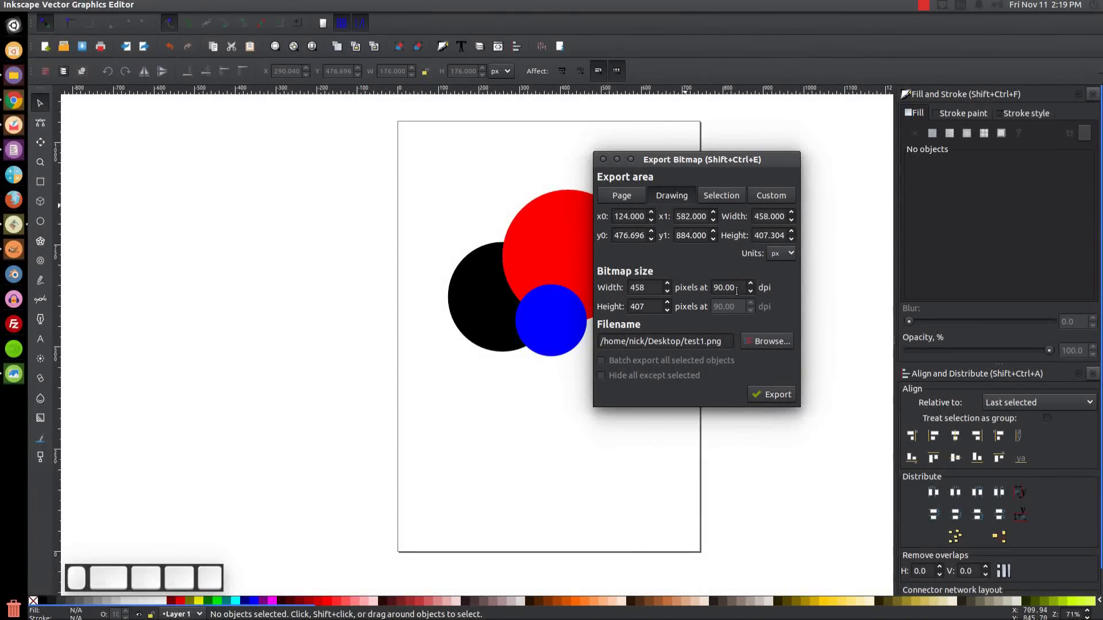
click(603, 159)
- Draw a blue rectangle about 531 × 262 px on the empty canvas beside the page, at about X -823, Y 573 px
drag(386, 354, 521, 380)
key(1)
drag(397, 277, 576, 285)
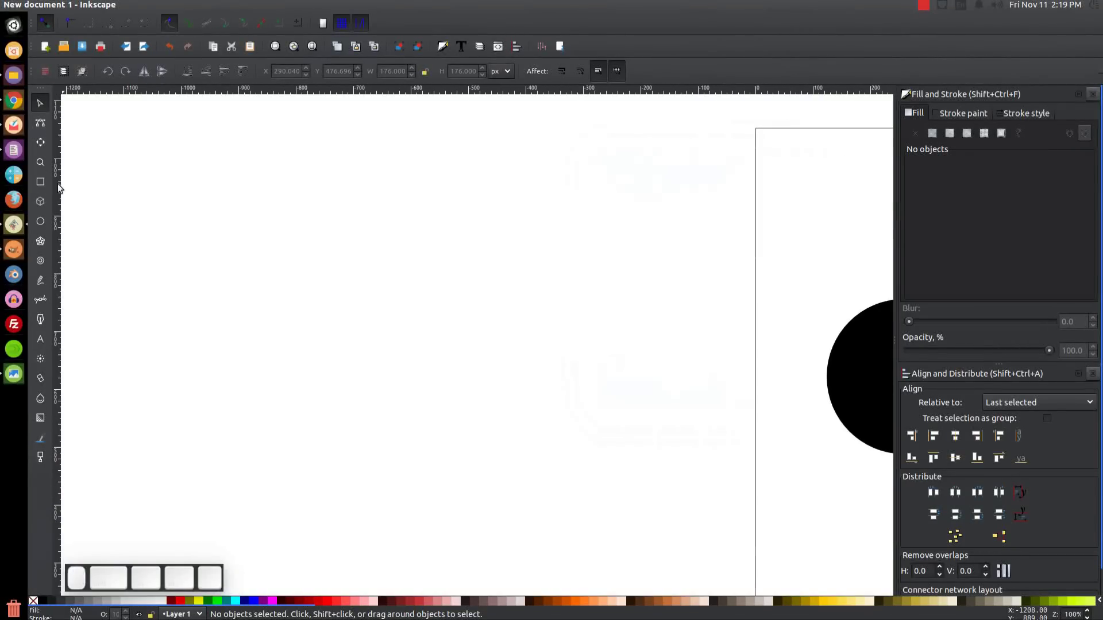
key(r)
mouse_move(303, 232)
mouse_down()
mouse_move(562, 320)
mouse_move(607, 384)
mouse_up()
click(41, 103)
drag(424, 291, 402, 310)
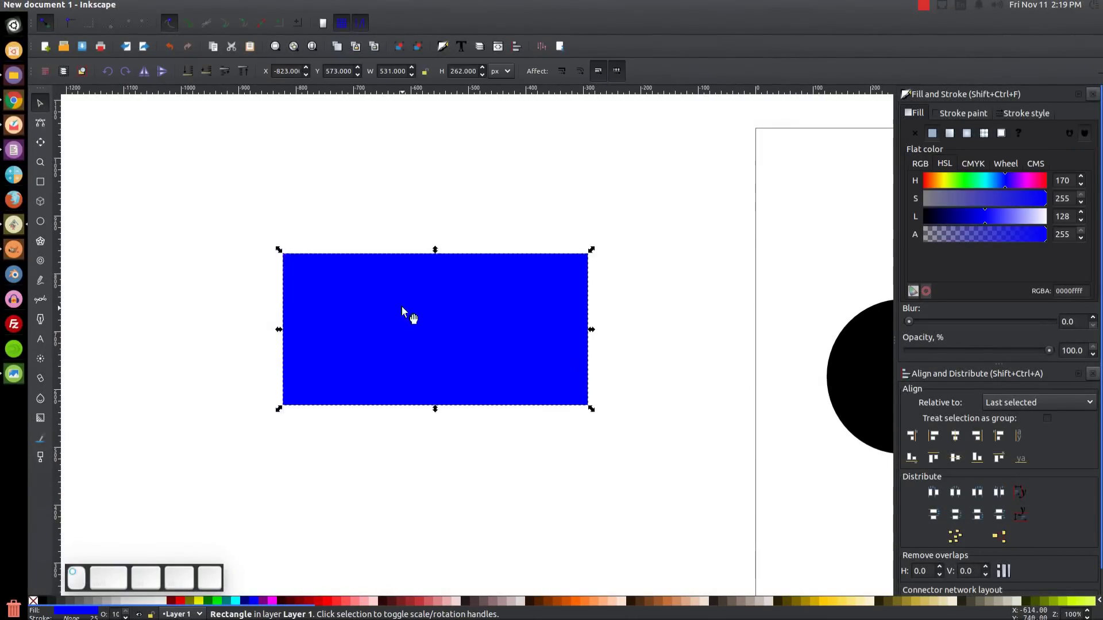
- Resize the rectangle to 3.5 × 2 in and move it to about X -7.7, Y 7.8 in
click(500, 71)
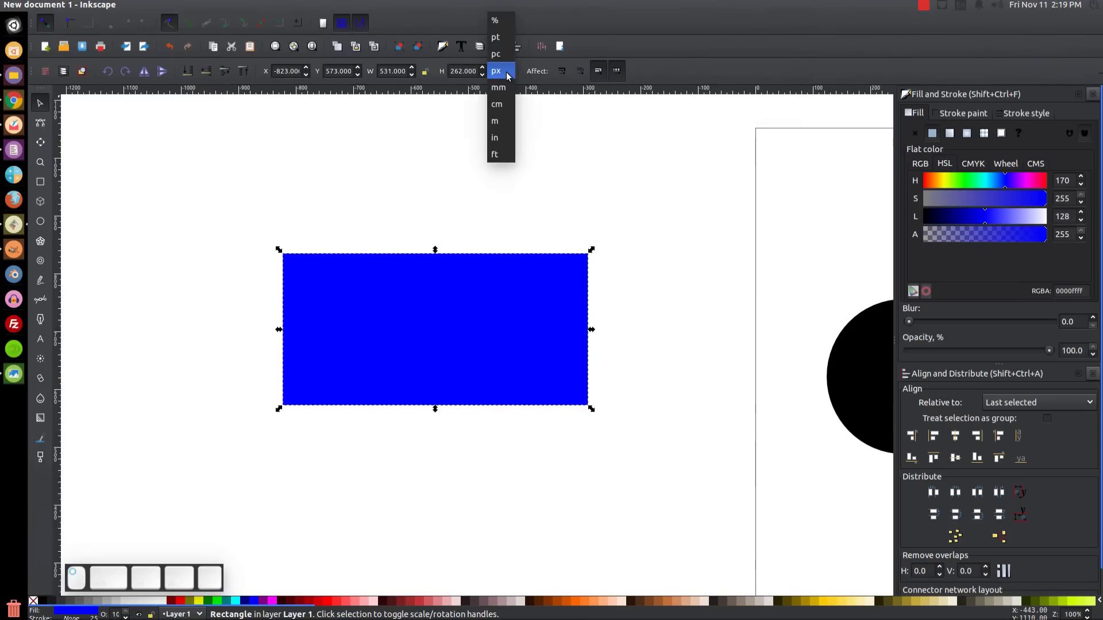
click(501, 137)
triple_click(405, 71)
text(3.5)
key(Tab)
text(2)
key(Return)
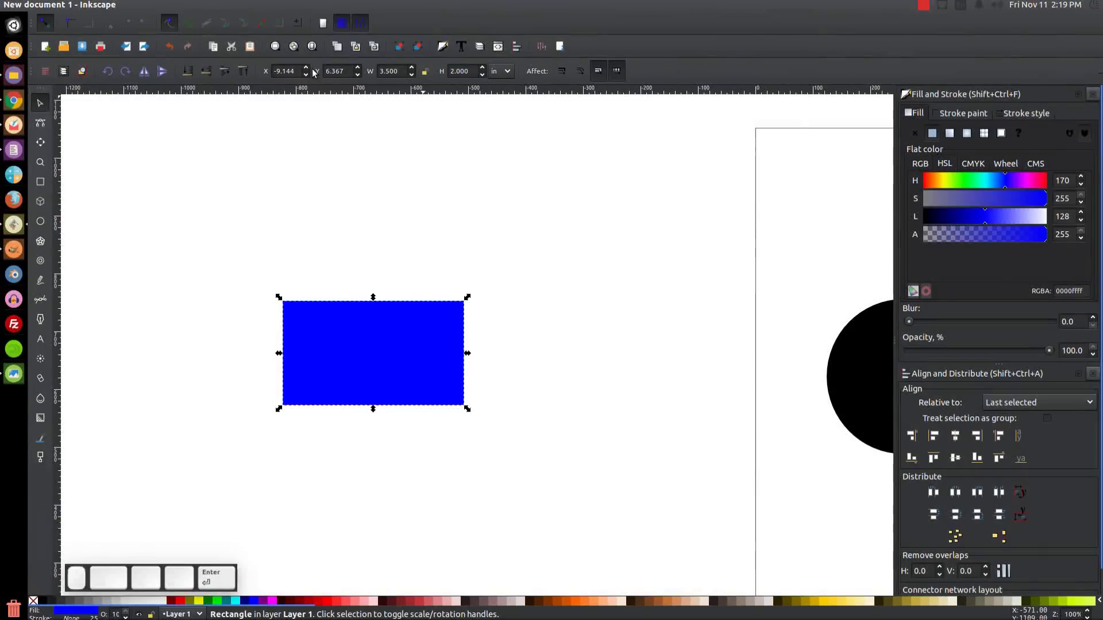
drag(393, 370, 468, 292)
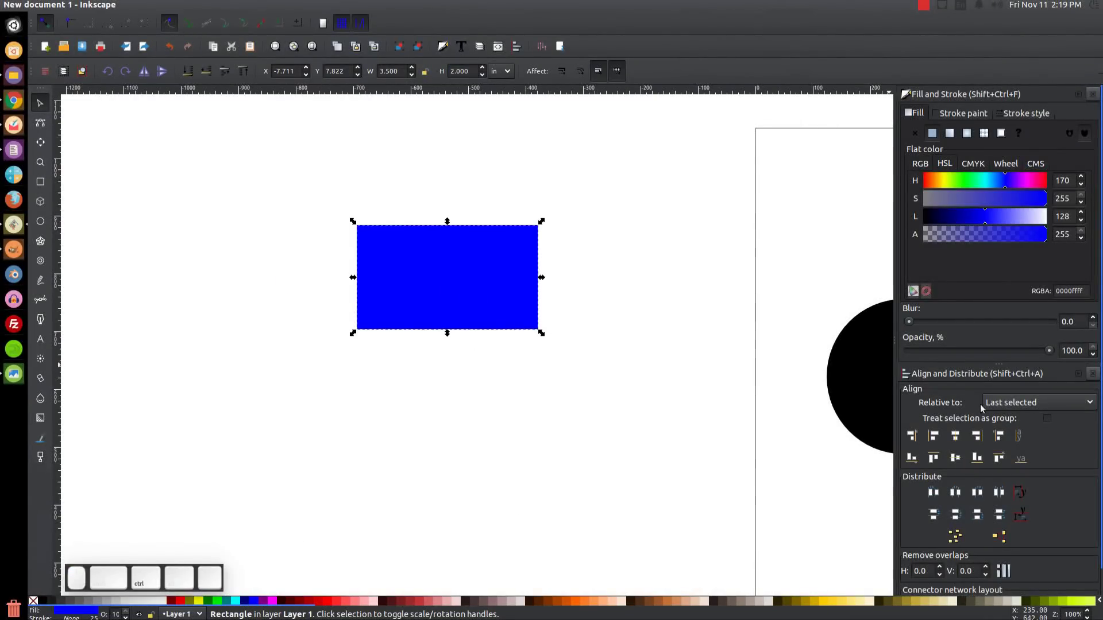
- Duplicate the black circle, shrink the copy, and stamp it so five small black circles sit on the blue rectangle
drag(863, 387, 443, 312)
click(554, 411)
click(512, 332)
drag(568, 385, 518, 346)
drag(507, 302, 465, 261)
key(space)
key(space)
key(space)
key(space)
click(480, 443)
- Select the blue rectangle and switch its dimension units from inches to pixels
click(526, 330)
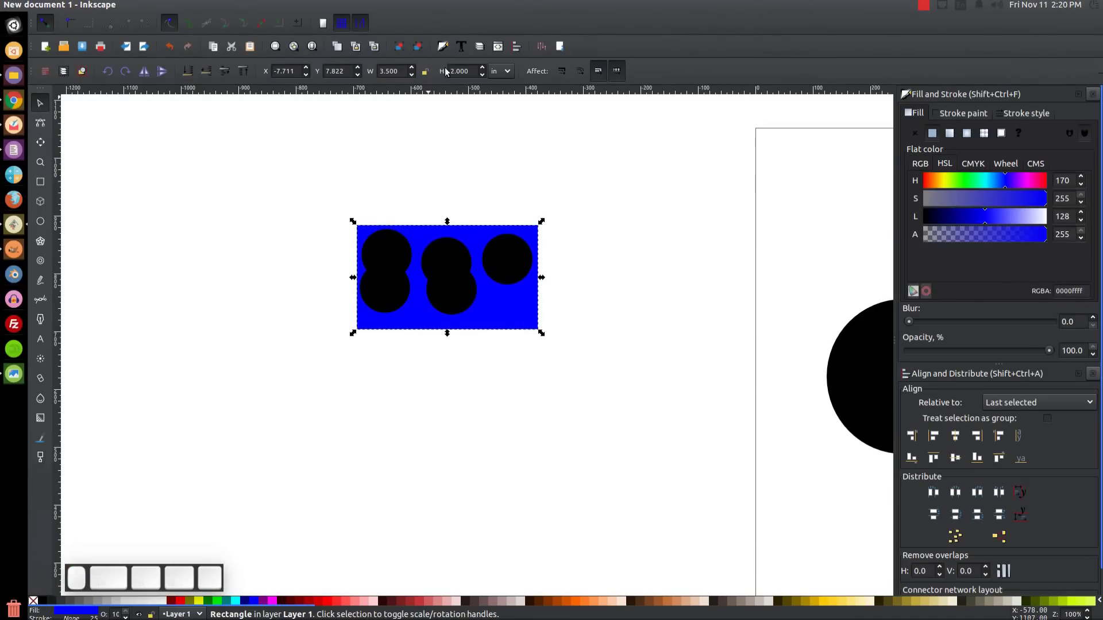
click(507, 71)
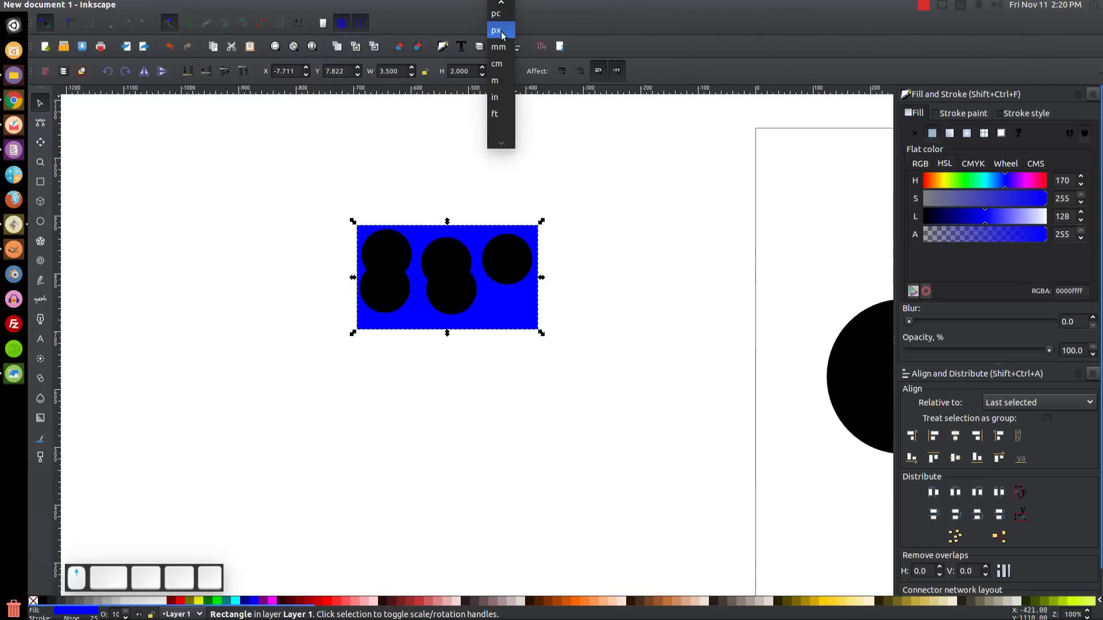
click(498, 32)
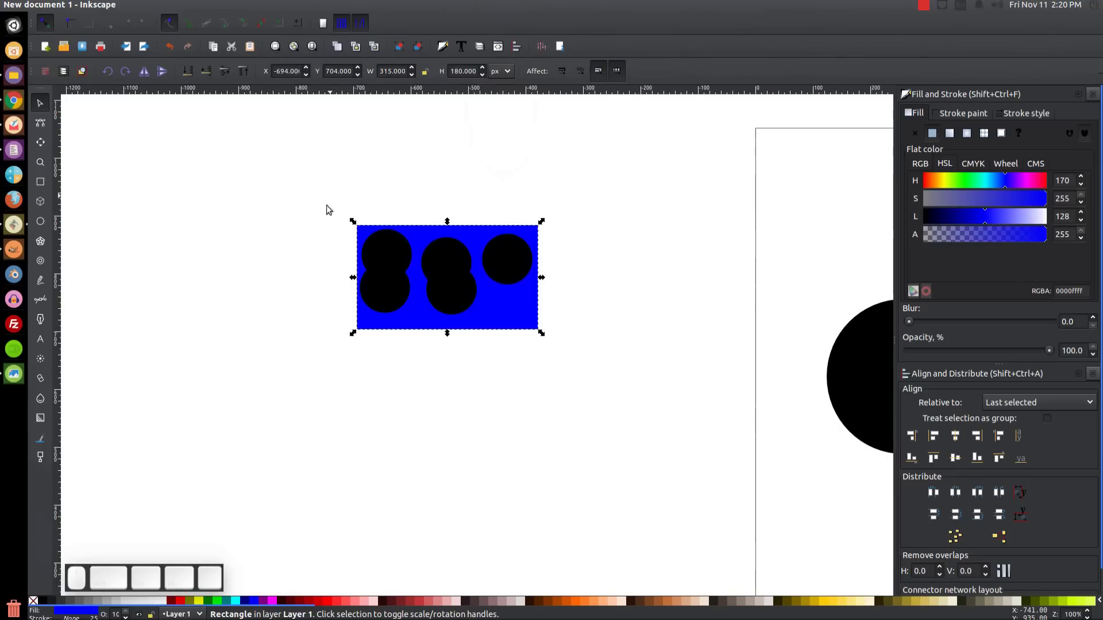
- Open the bitmap export settings for the selected rectangle and set the resolution to 350 dpi
click(56, 5)
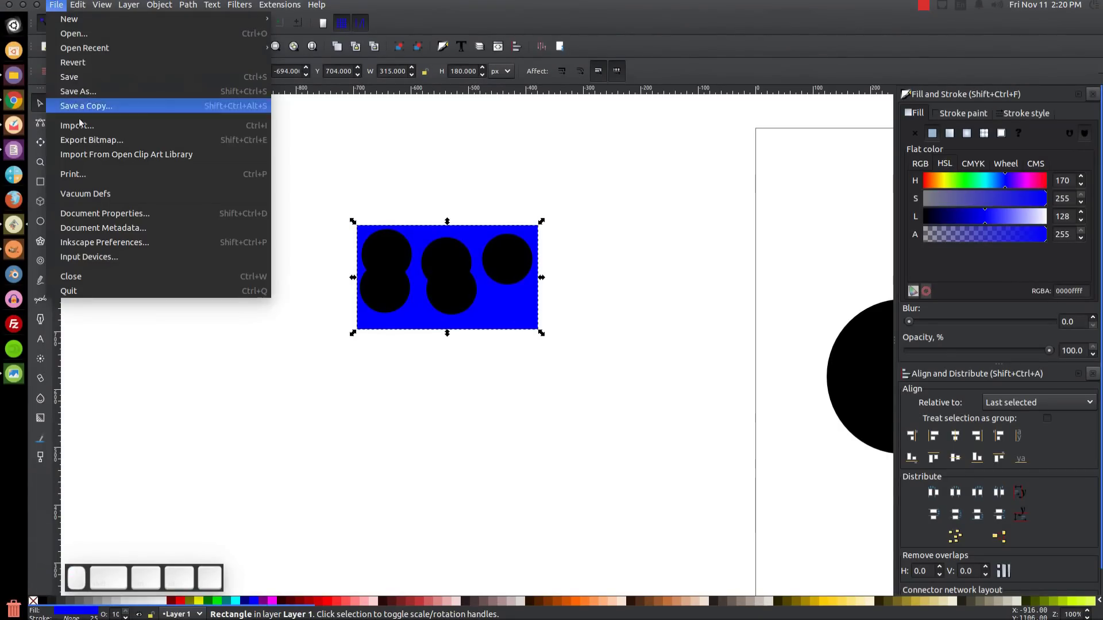
click(71, 140)
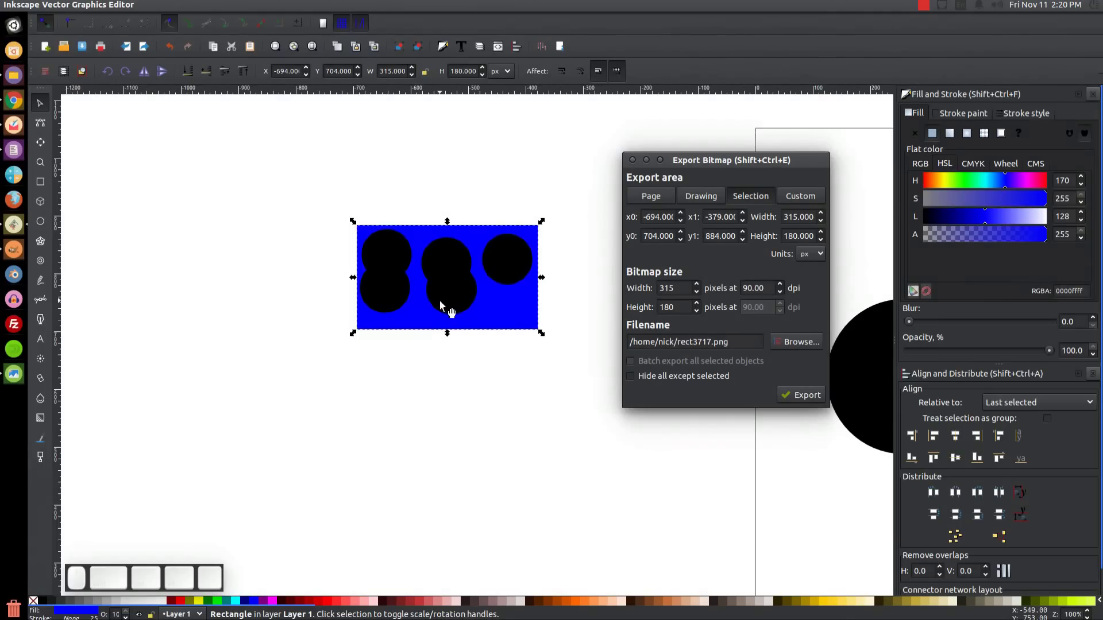
drag(767, 288, 725, 291)
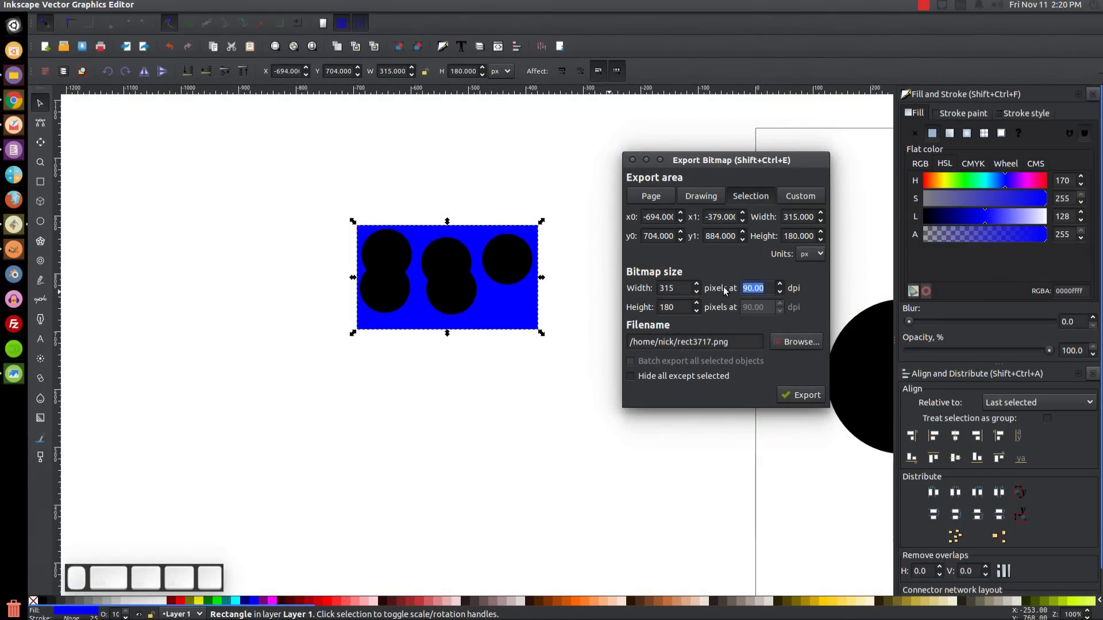
text(350)
click(681, 286)
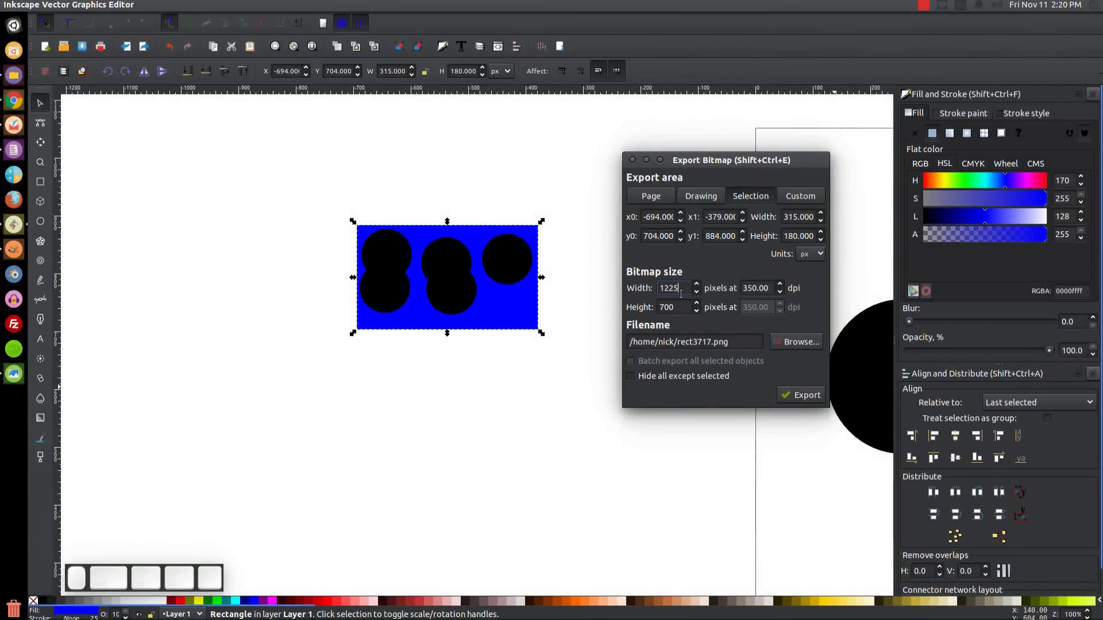
- Export the rectangle's area as a bitmap named test5 to the Desktop folder and close the export settings
click(797, 341)
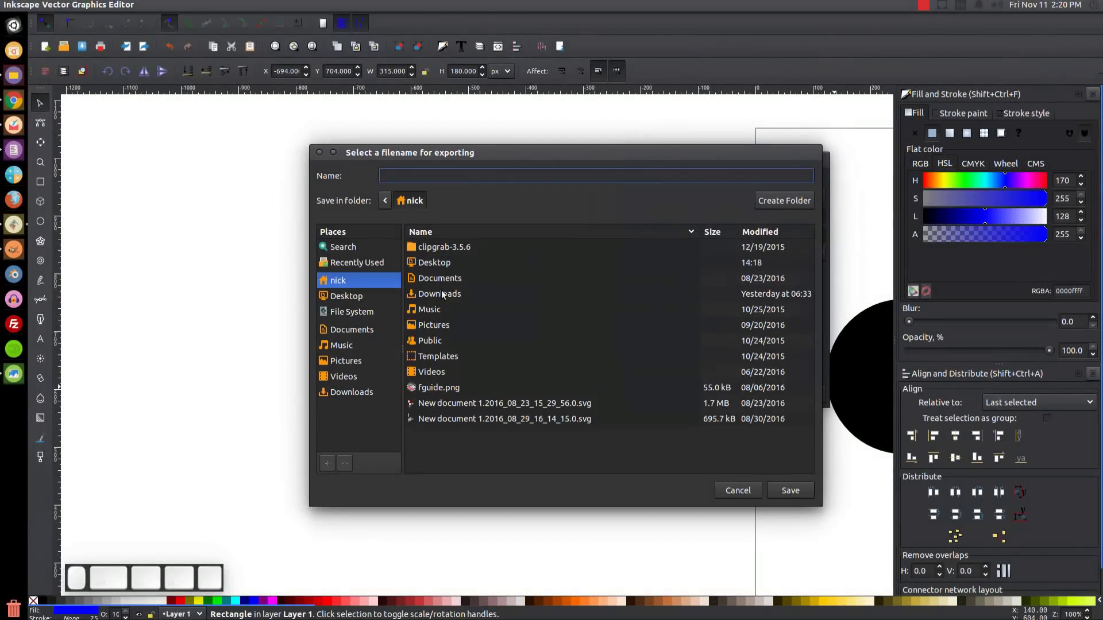
double_click(440, 263)
click(429, 179)
text(test5)
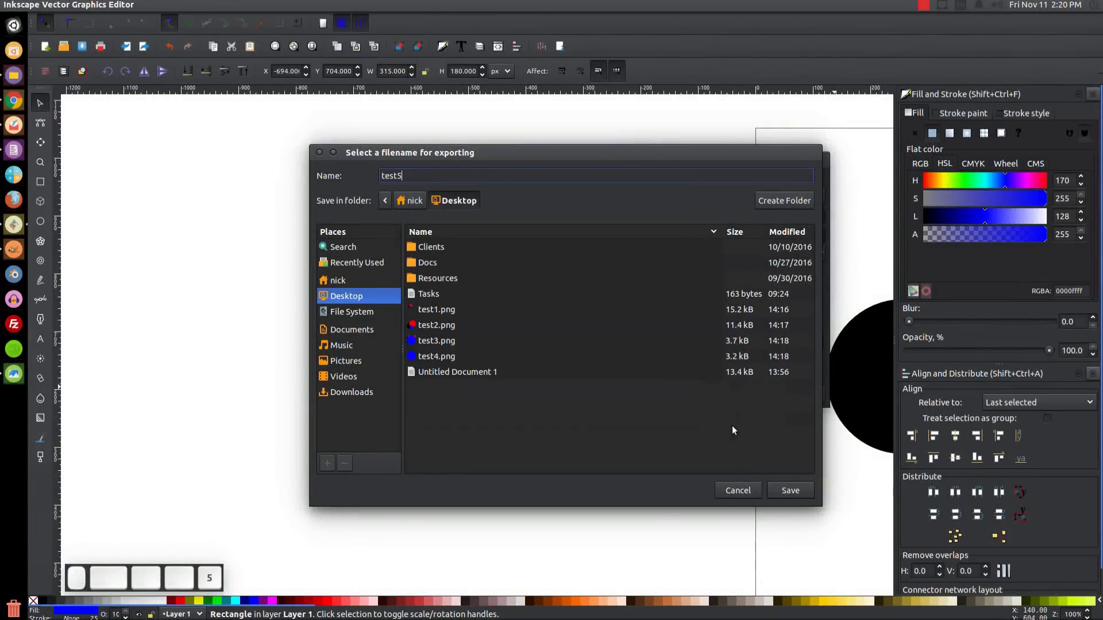
click(791, 490)
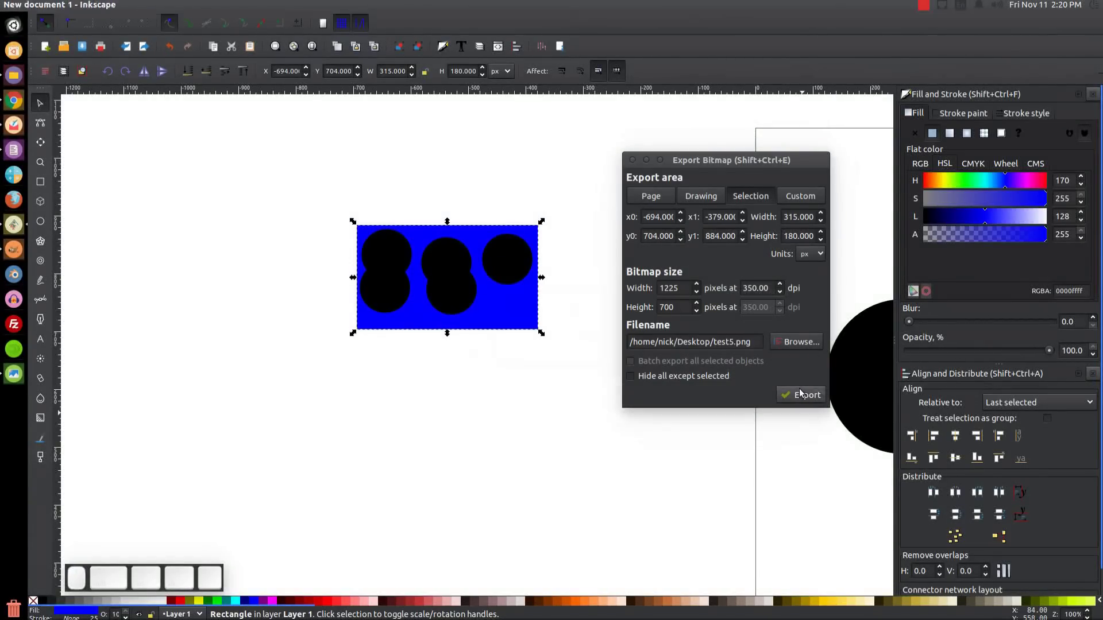
click(634, 159)
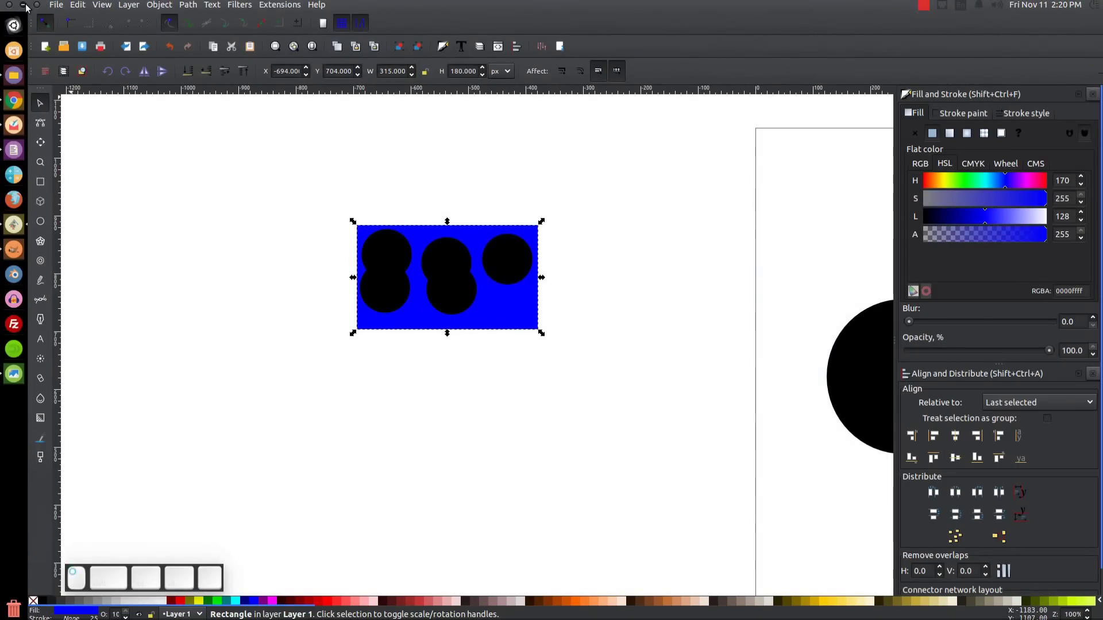
- Switch to the desktop, view the exported test5.png at normal size in the image viewer, and close it
click(23, 5)
double_click(101, 360)
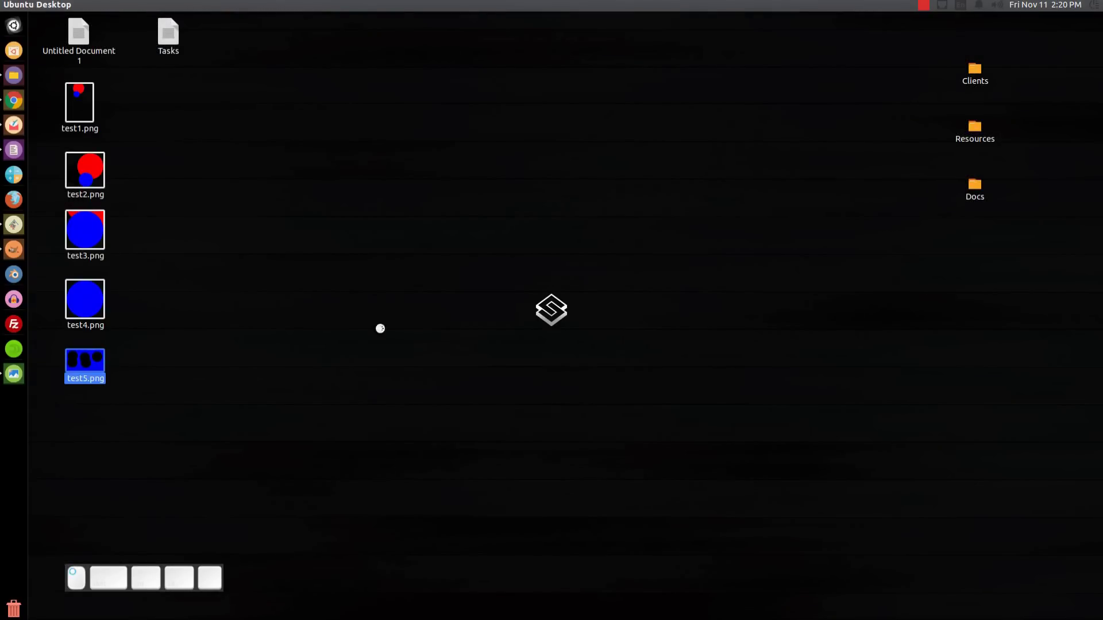
drag(485, 117, 498, 80)
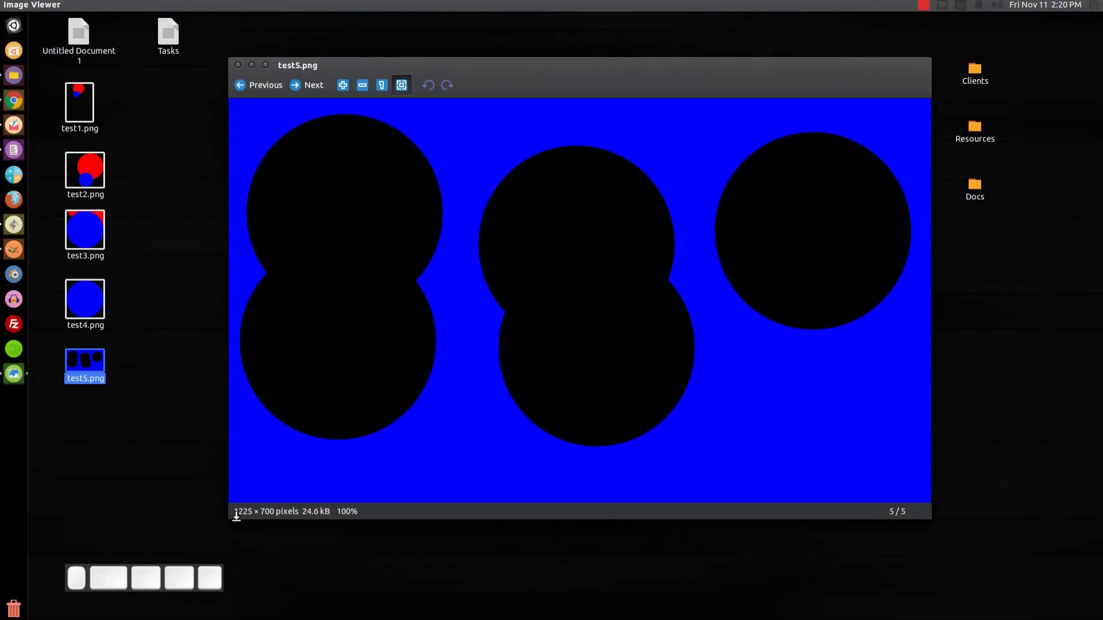
click(382, 85)
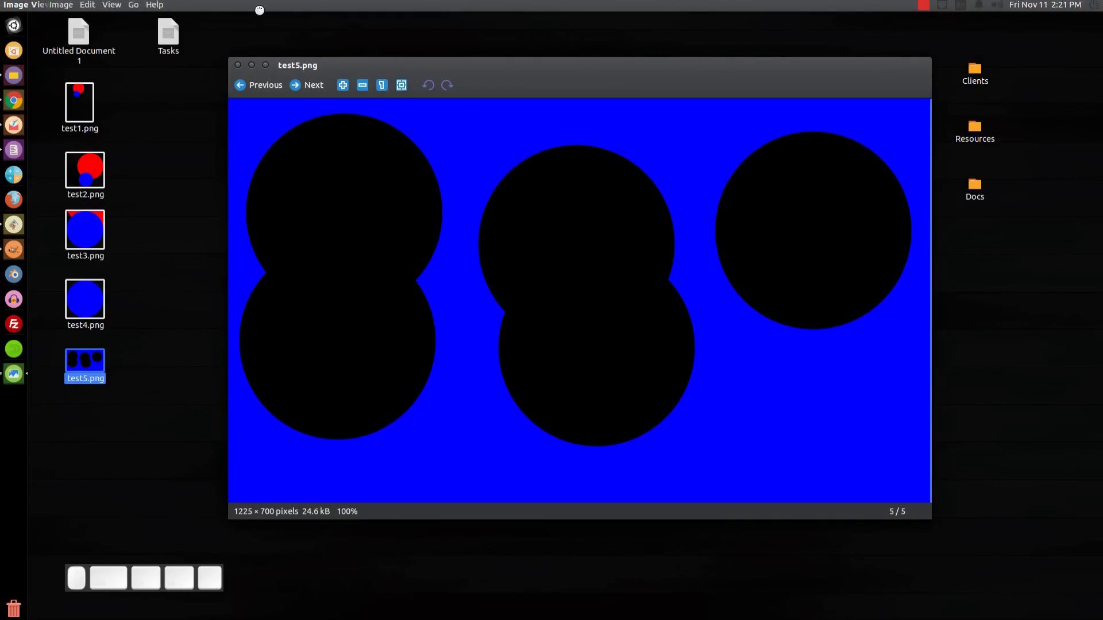
click(237, 65)
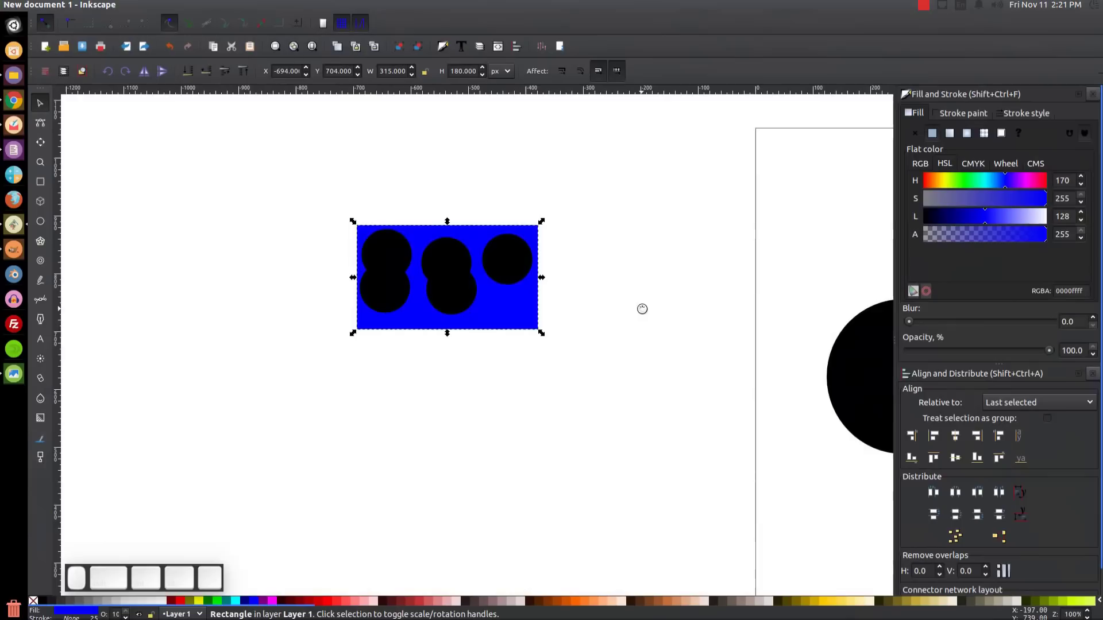
- Move the blue rectangle together with its five black circles onto the page above the large circles, at about X 61, Y 846 px
scroll(592, 291, right, 10)
drag(849, 509, 90, 145)
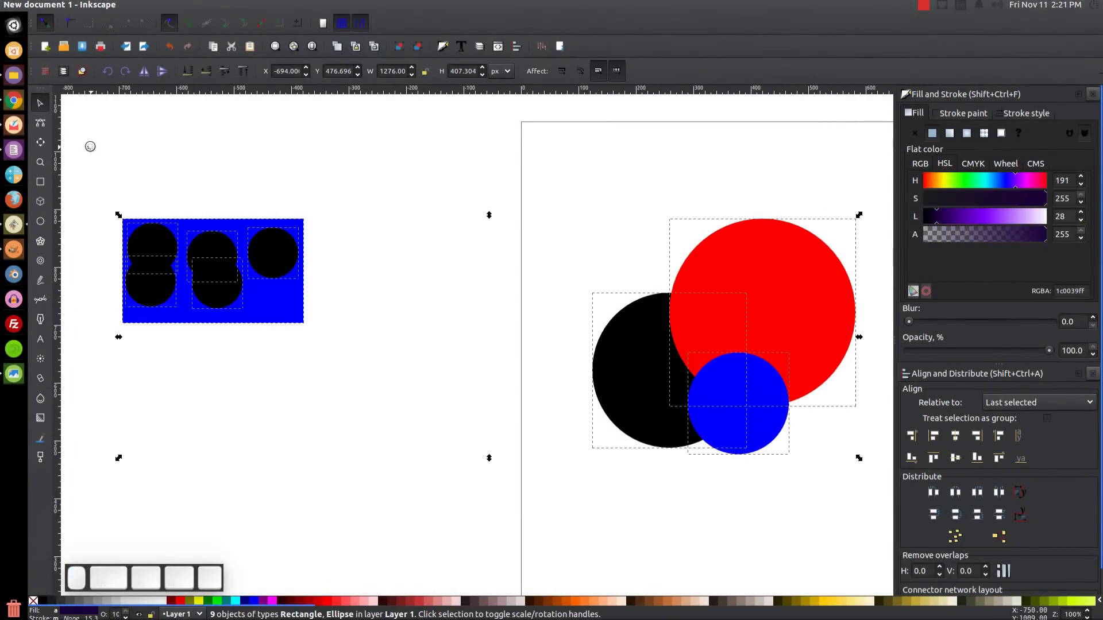
drag(319, 370, 74, 184)
drag(284, 258, 639, 182)
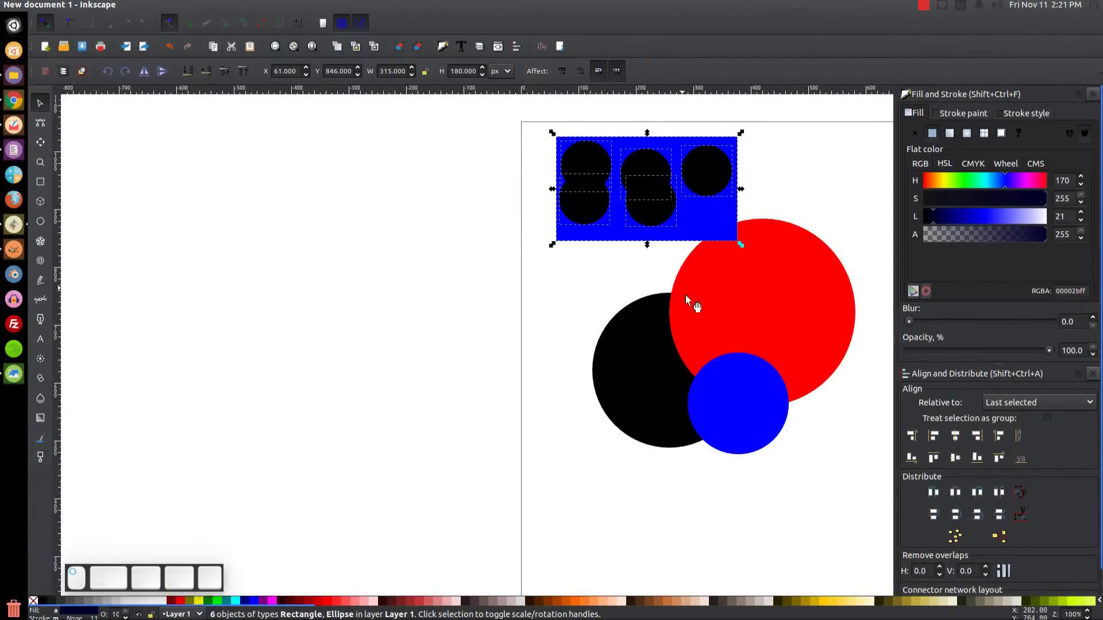
scroll(665, 248, right, 15)
scroll(365, 247, down, 3)
key(Escape)
scroll(409, 321, left, 7)
scroll(660, 440, up, 3)
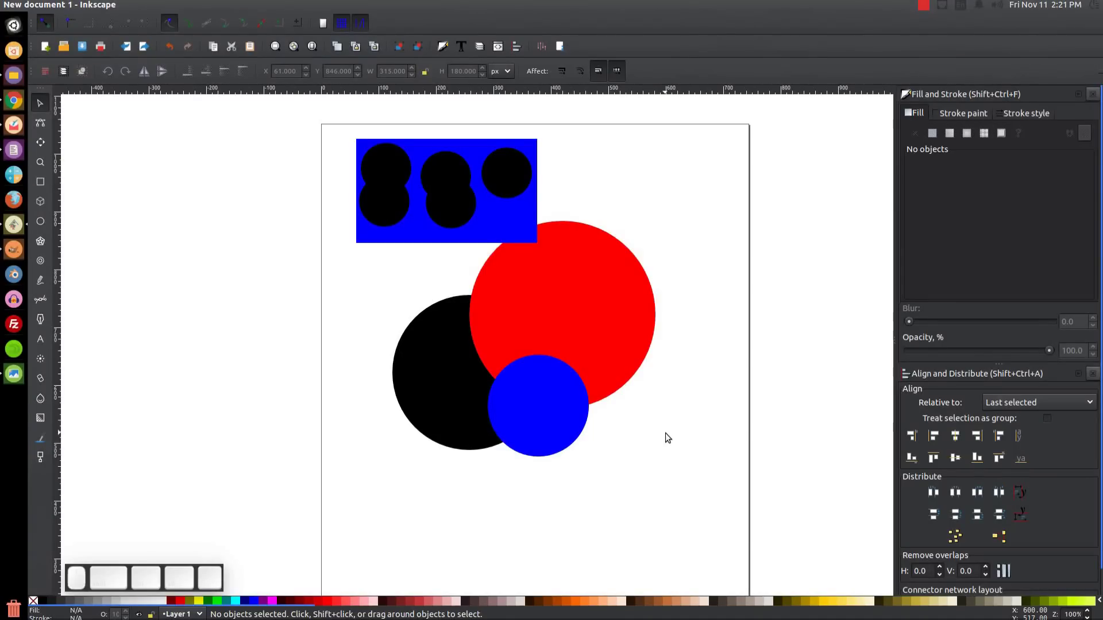
- Select all the artwork and stamp several overlapping copies of it across the page, with some extending past its edge
mouse_move(534, 402)
mouse_down()
mouse_move(388, 229)
mouse_move(499, 390)
mouse_up()
scroll(598, 463, down, 2)
scroll(665, 380, down, 2)
drag(677, 399, 291, 132)
drag(442, 206, 565, 261)
key(space)
key(space)
key(space)
key(space)
click(641, 307)
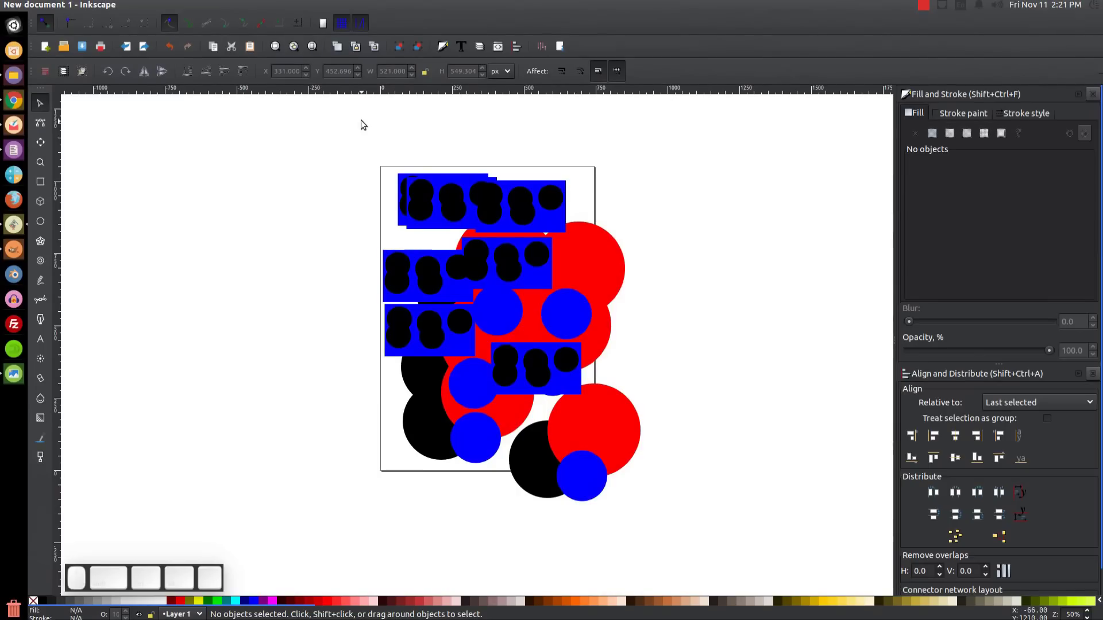
- Start saving the drawing under a file name and choose the Desktop folder as its location
click(57, 4)
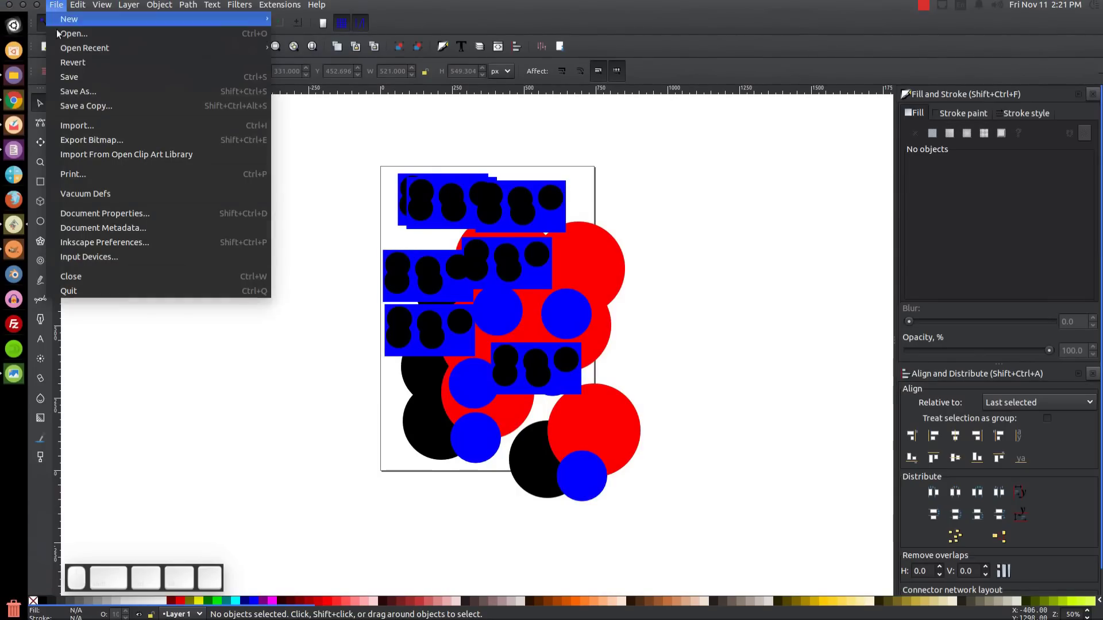
click(78, 91)
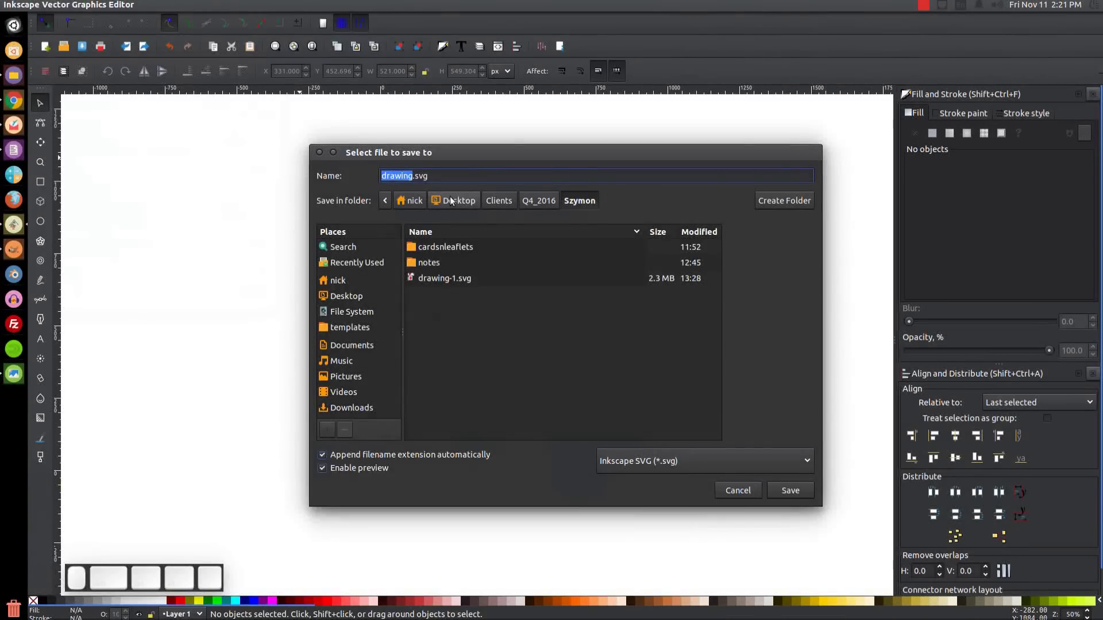
click(450, 198)
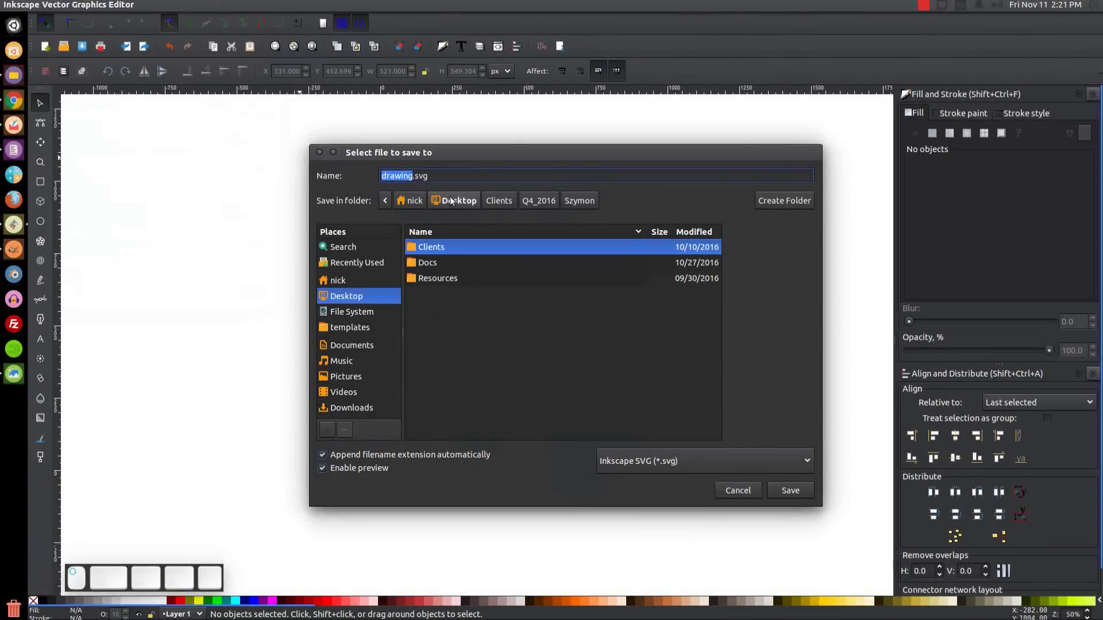
- Examine the file formats available for saving, including the SVG variants, PDF, Cairo PNG and EPS
click(638, 464)
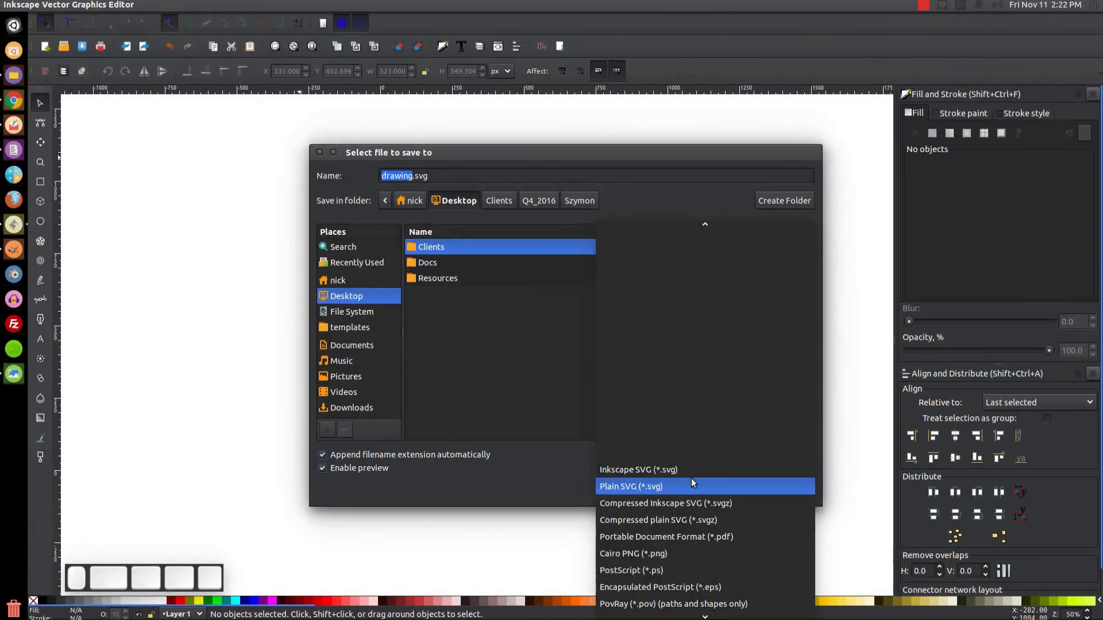
scroll(691, 478, down, 1)
scroll(692, 487, down, 1)
scroll(691, 484, down, 3)
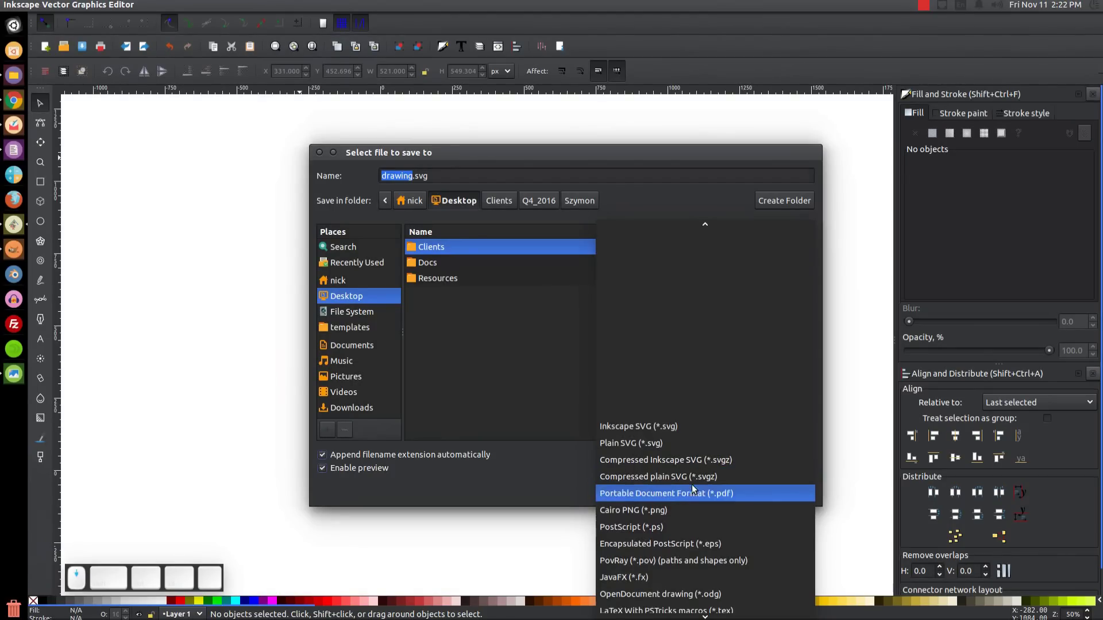
scroll(692, 484, up, 2)
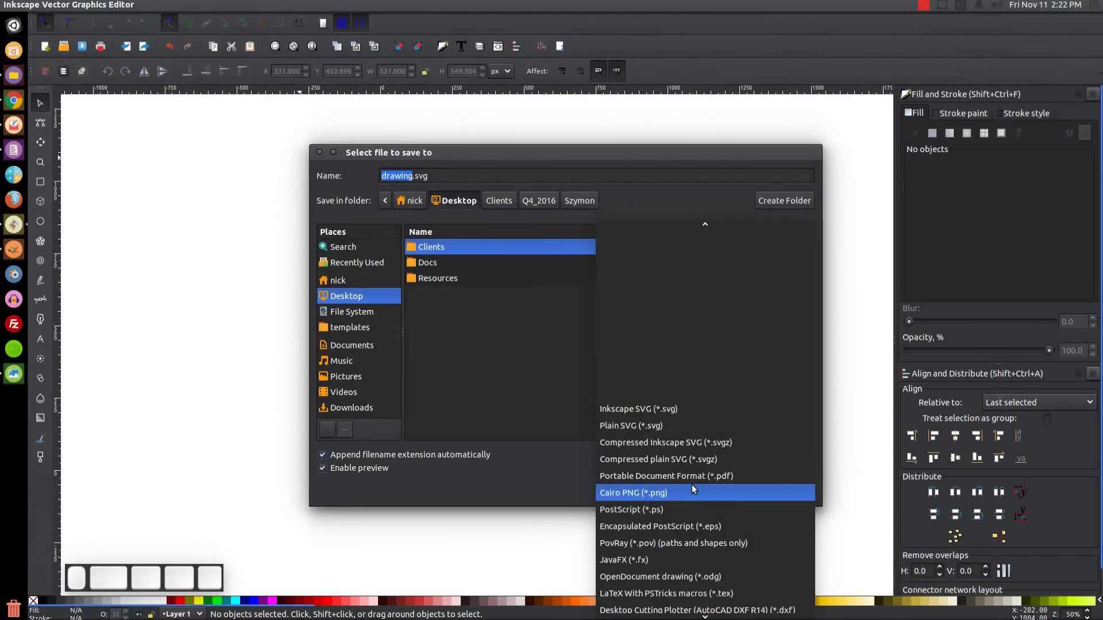
scroll(692, 485, down, 4)
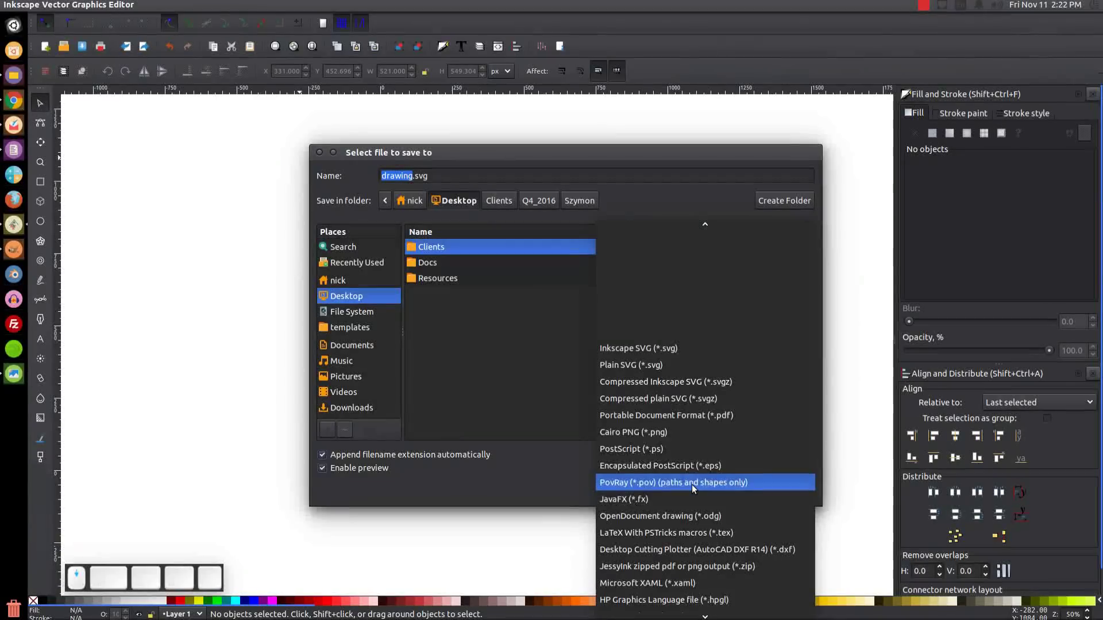
scroll(692, 484, down, 2)
scroll(692, 485, up, 3)
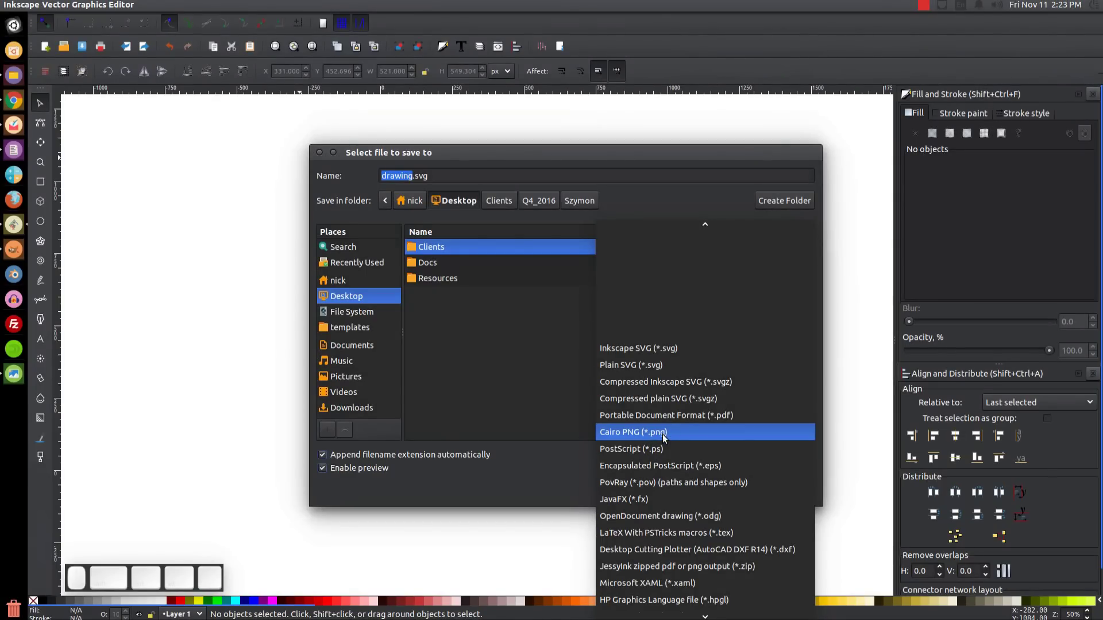
scroll(715, 445, up, 2)
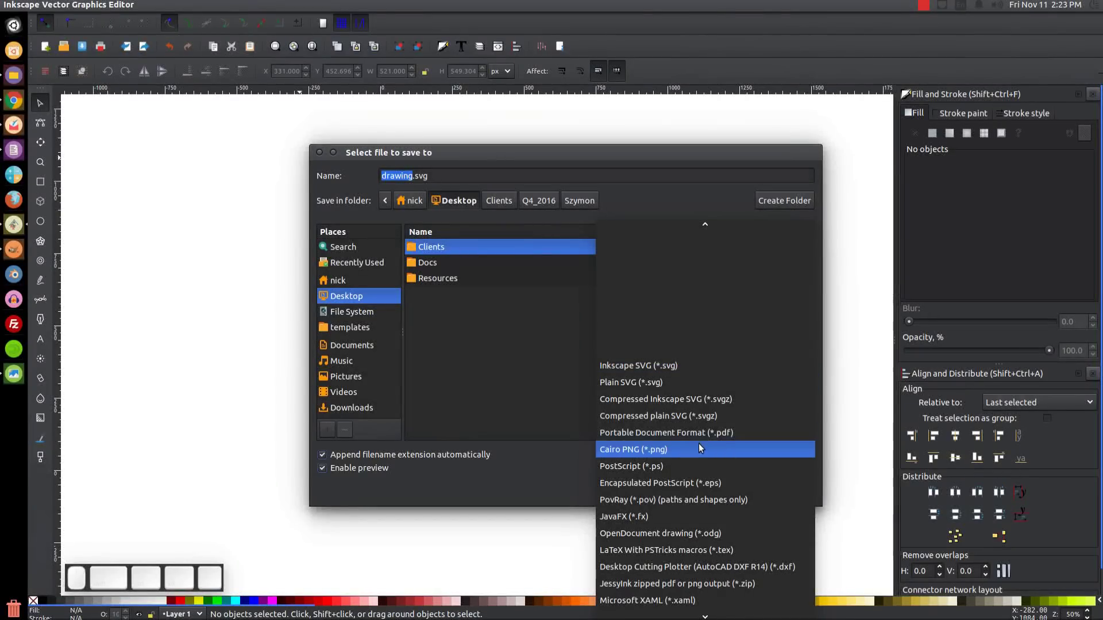
scroll(698, 433, down, 2)
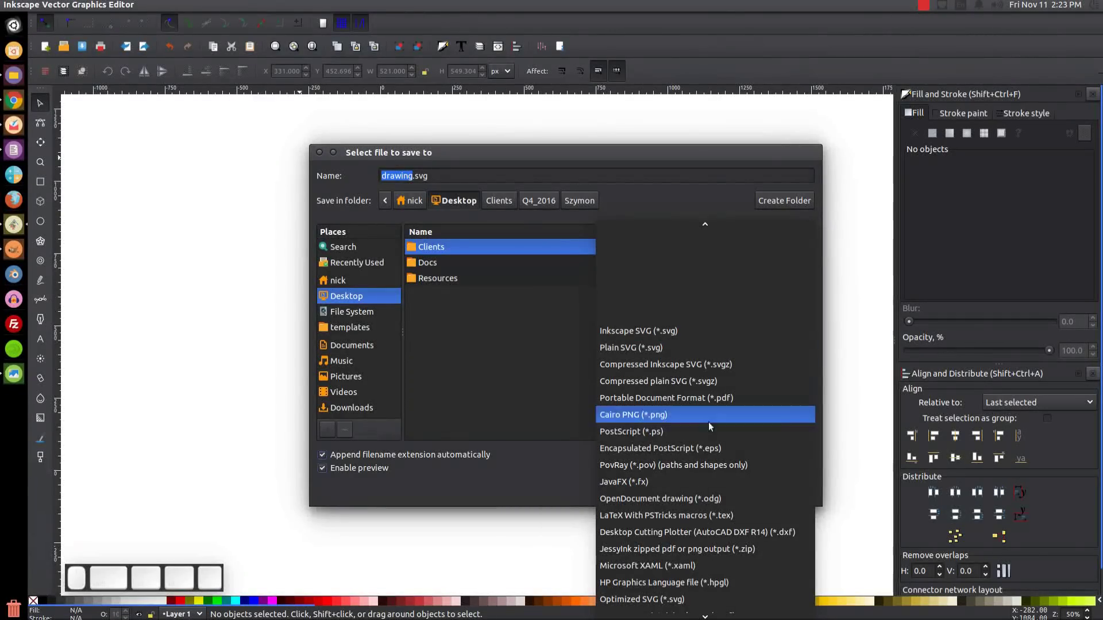
scroll(698, 526, up, 2)
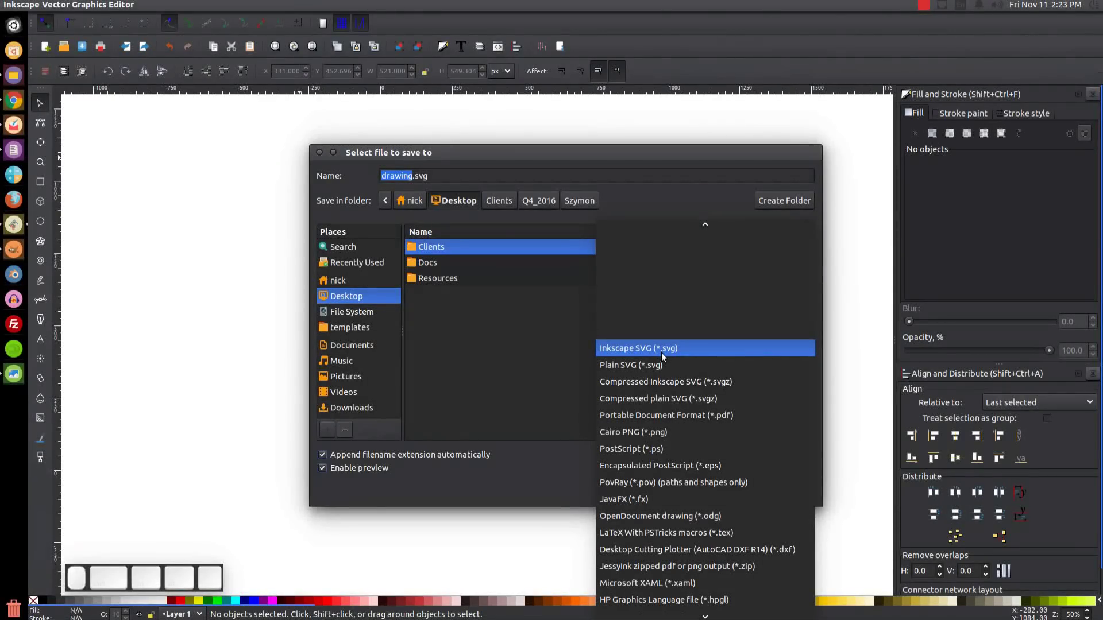
- Save the drawing as drawing.svg in the Inkscape SVG format
click(660, 353)
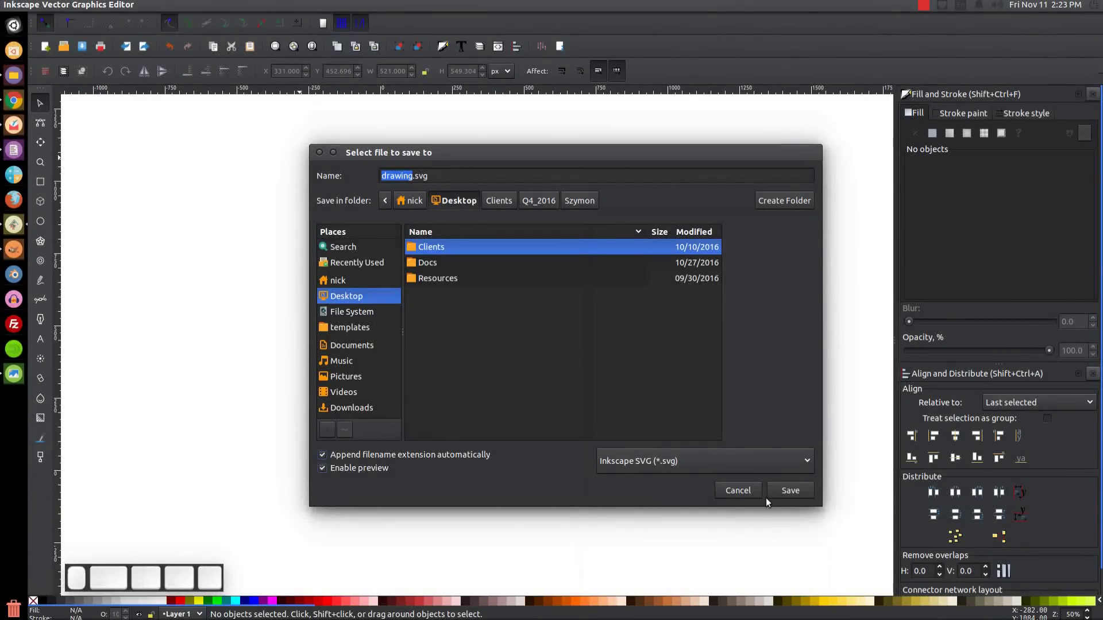
click(781, 486)
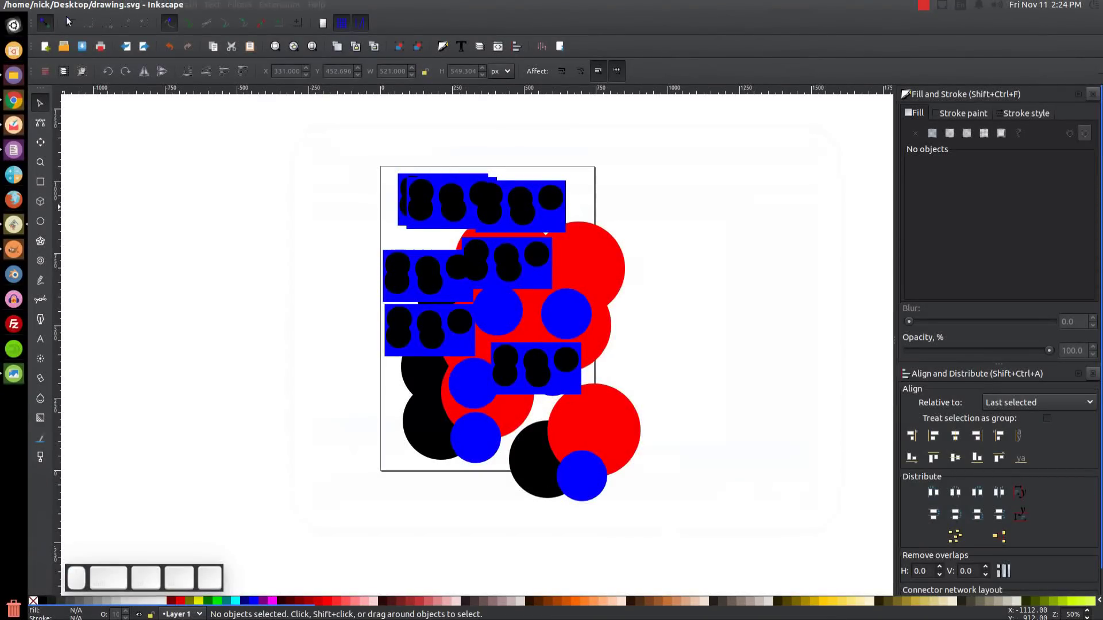
- Close the drawing's window and reopen drawing.svg from the desktop with Inkscape
click(10, 4)
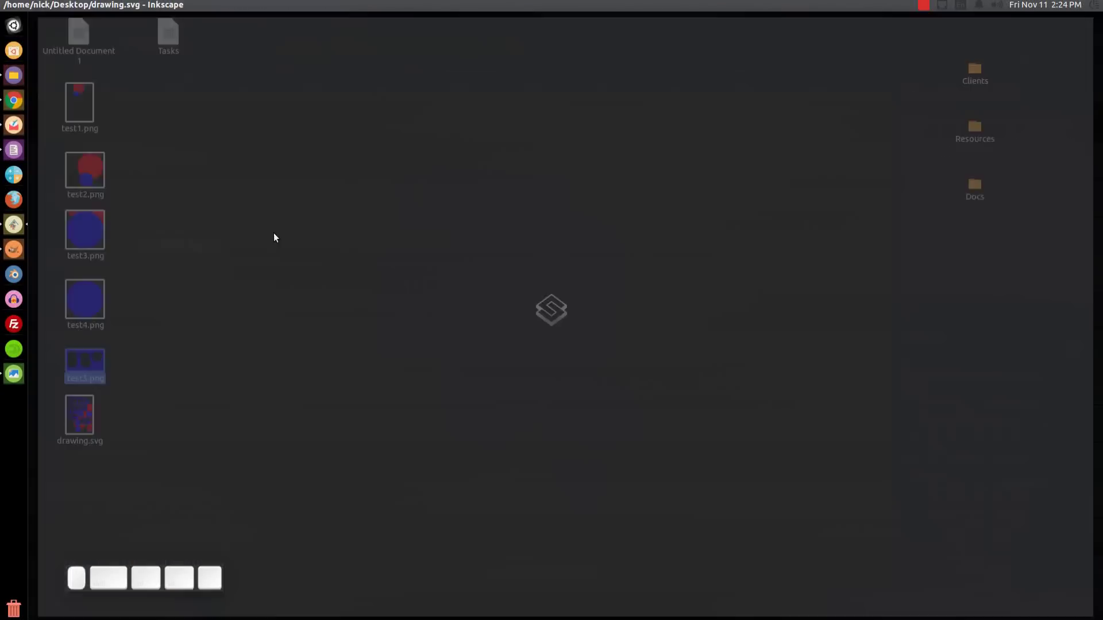
right_click(91, 411)
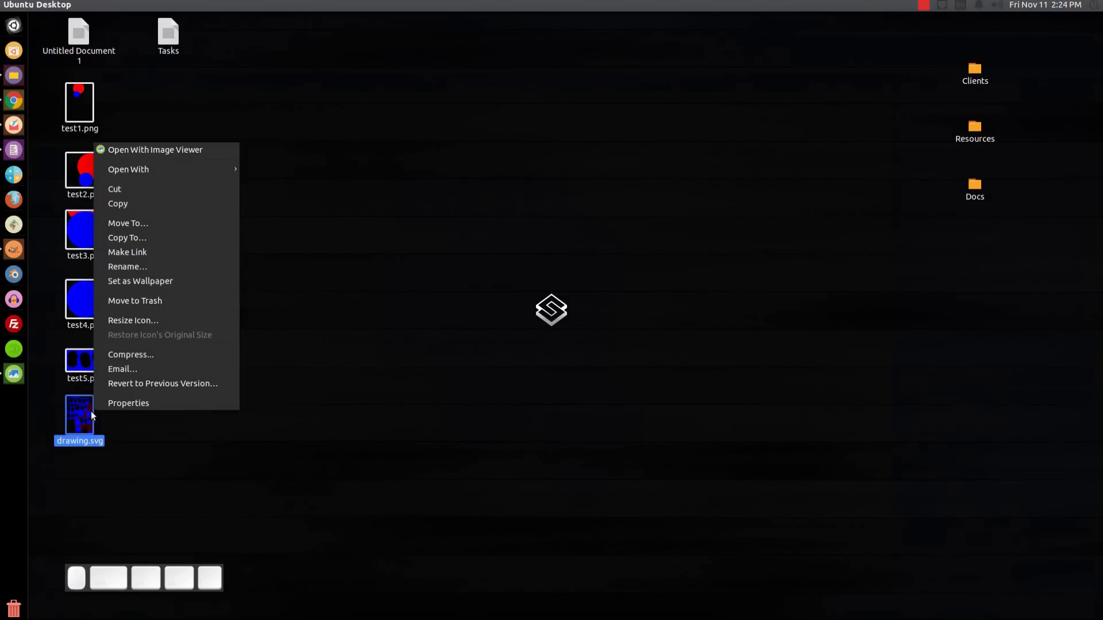
mouse_move(187, 170)
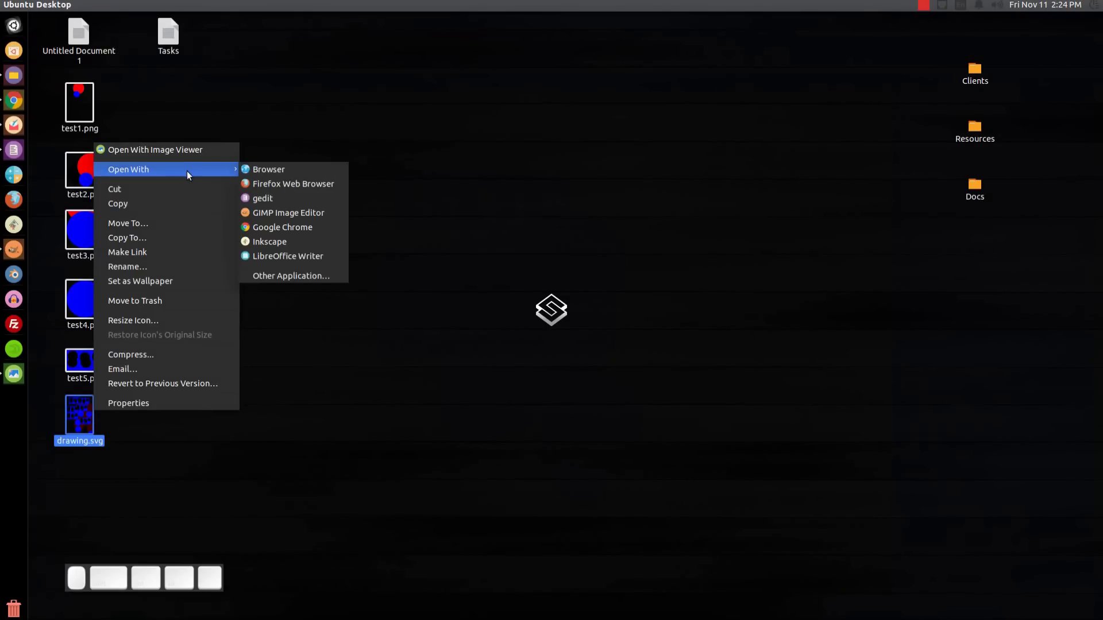
click(269, 244)
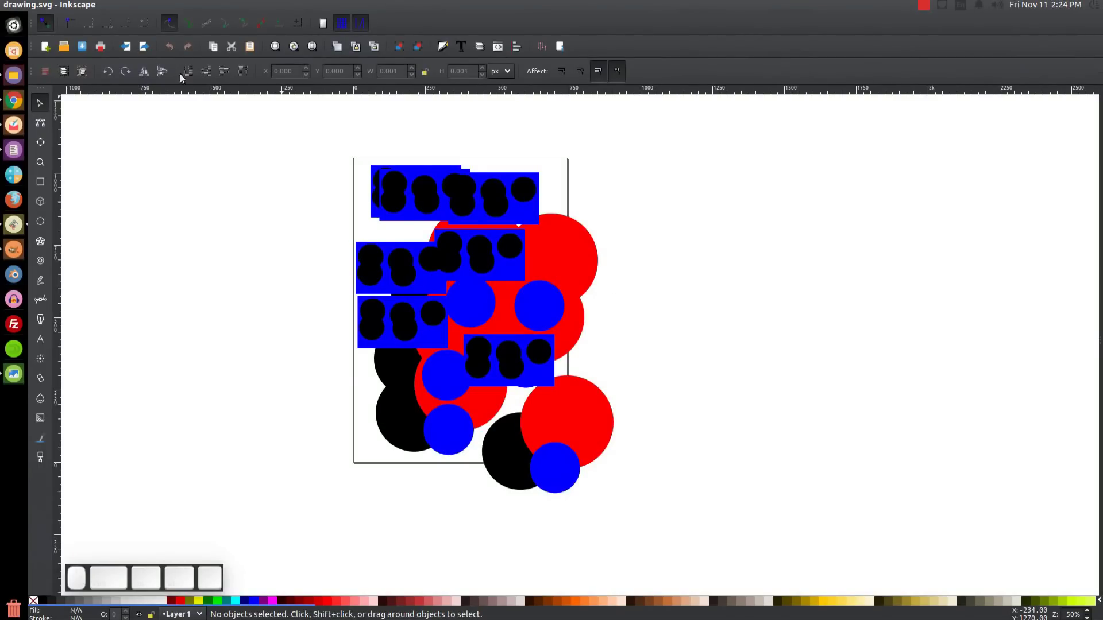
- Try to save the drawing in Portable Document Format as drawing.pdf in the Desktop folder
click(57, 8)
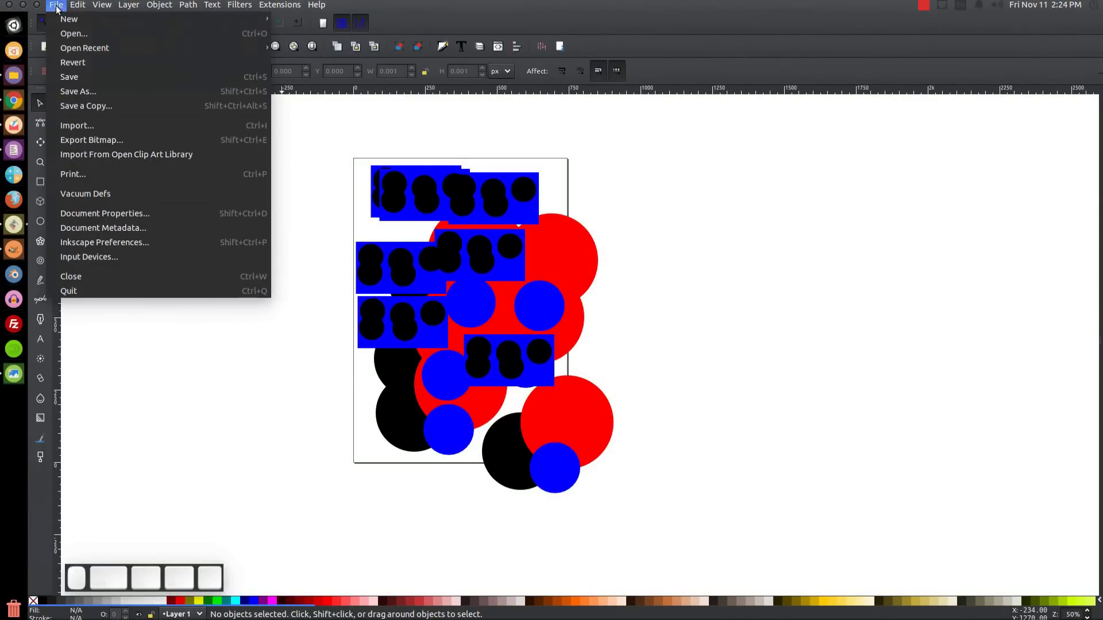
click(105, 87)
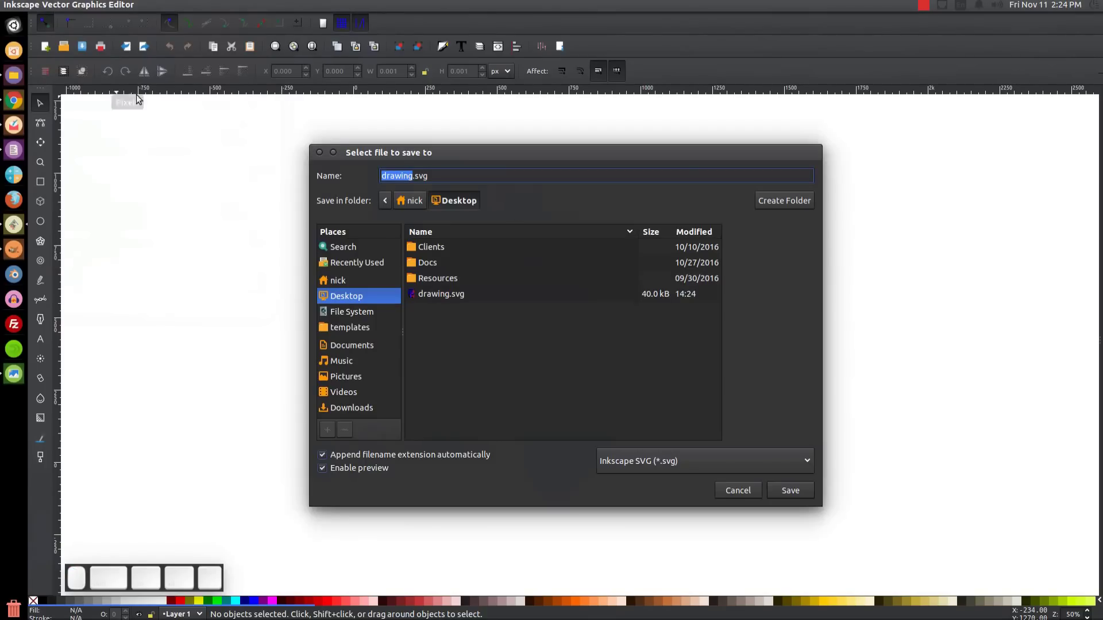
click(739, 453)
scroll(725, 509, down, 3)
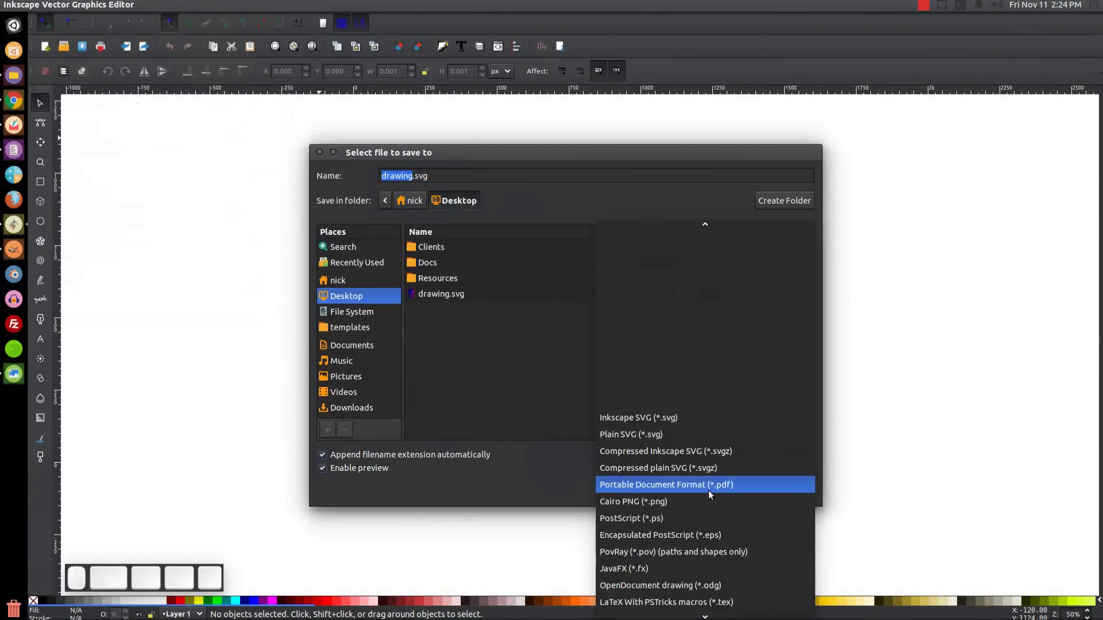
click(708, 490)
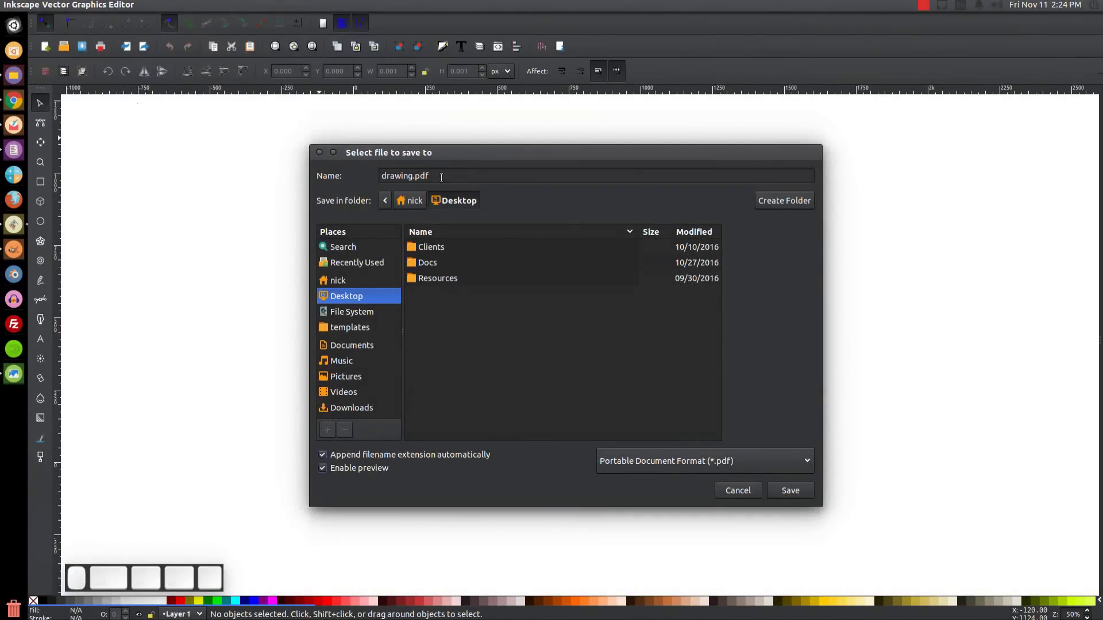
key(Return)
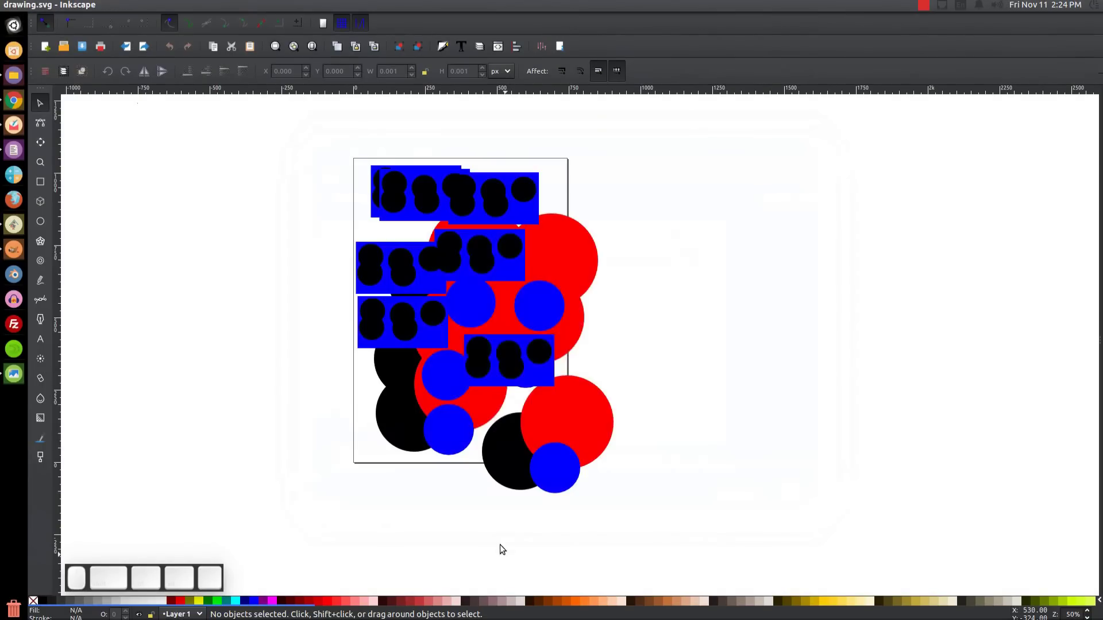
- Examine the PDF version choices, toggle the conversion of texts to paths on and off, and close the PDF options
drag(626, 239, 680, 210)
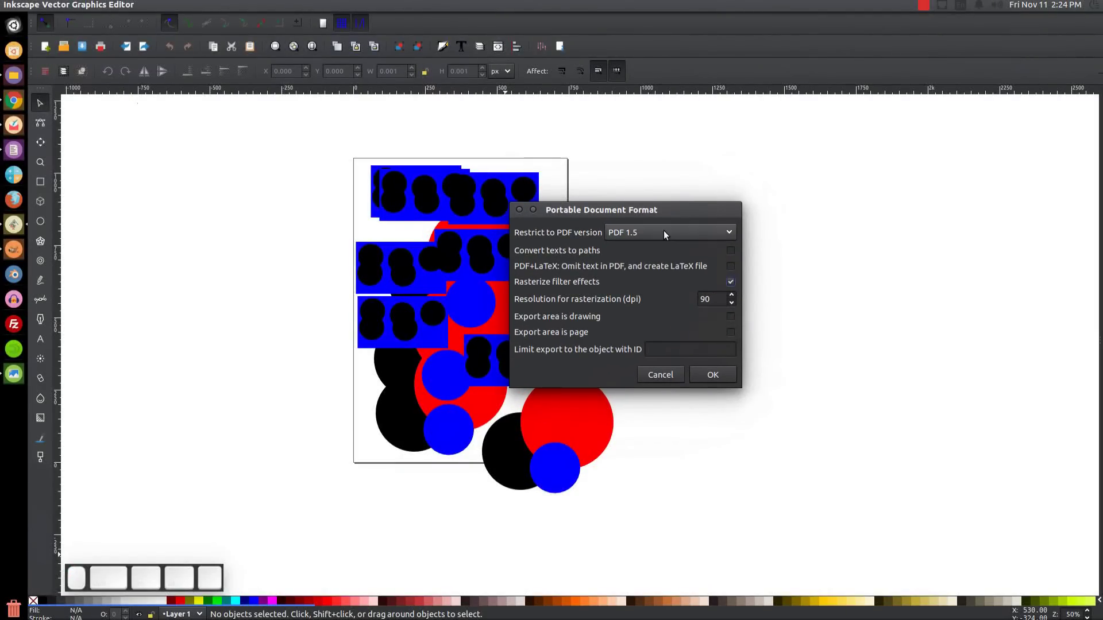
click(609, 233)
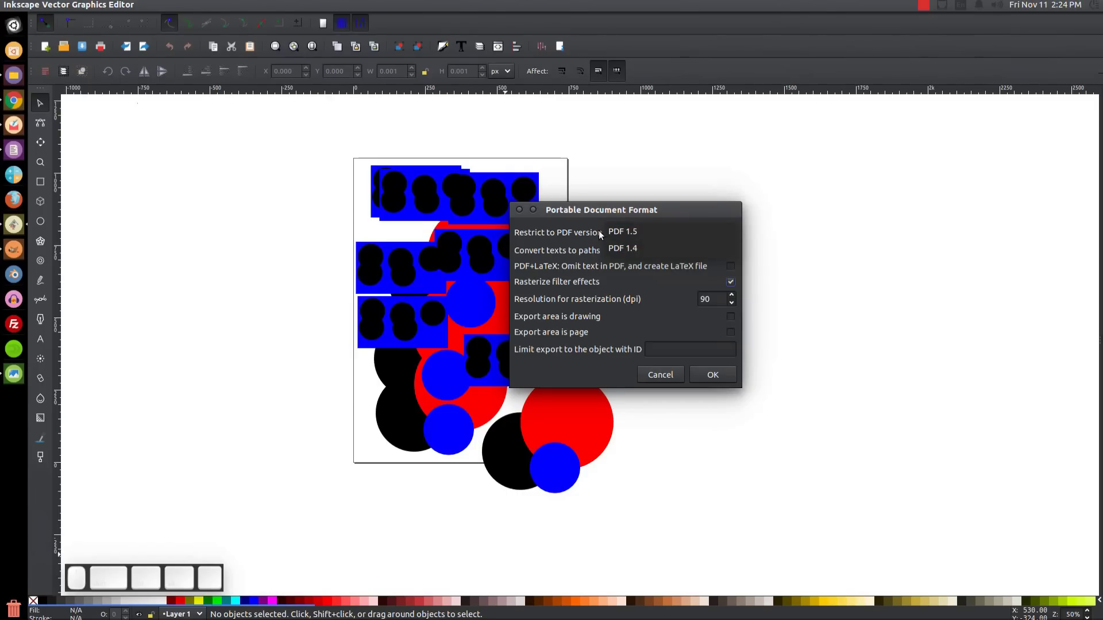
click(647, 212)
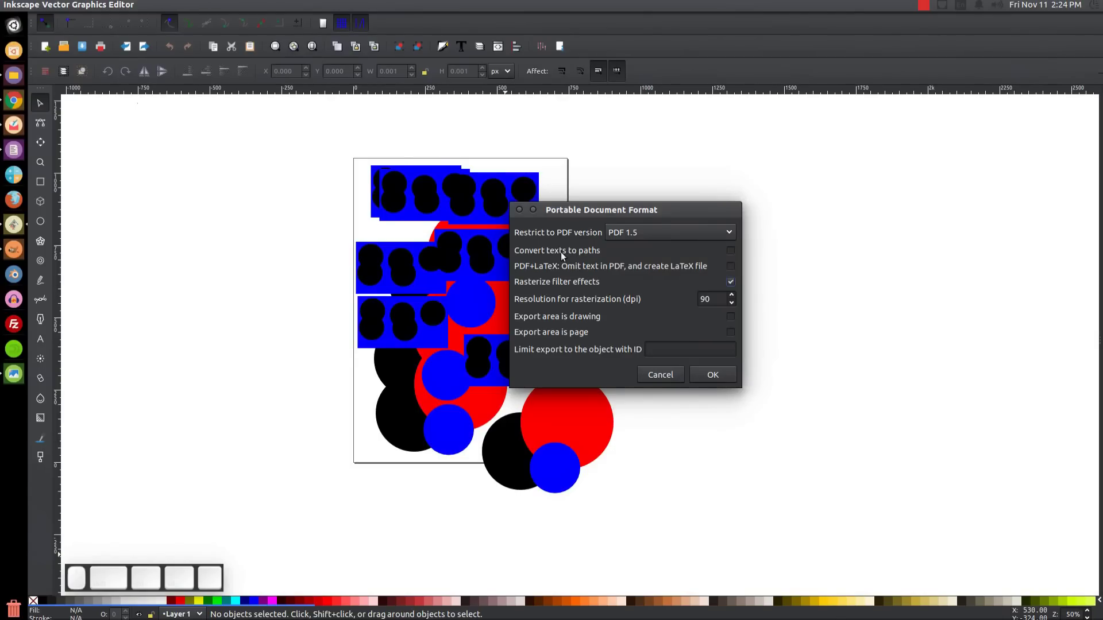
click(732, 251)
click(731, 249)
click(519, 210)
- Add the text "dkldfsdgsdg" beside the page and move it to about X 907, Y 745 px
key(t)
click(656, 289)
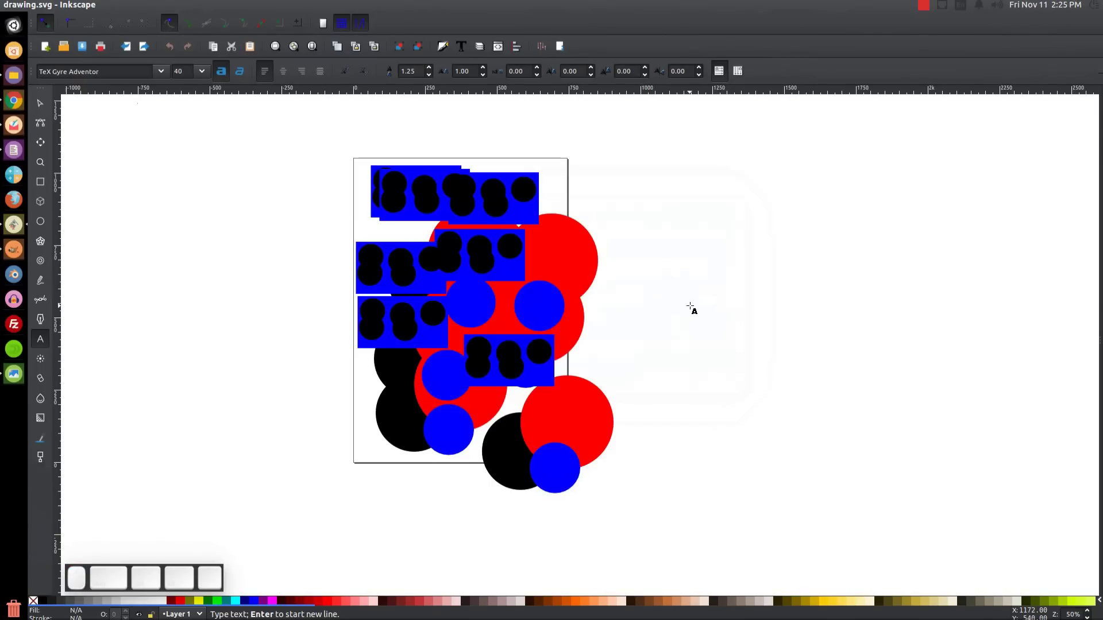
text(dkldfsdgsdg)
key(F1)
drag(708, 291, 665, 244)
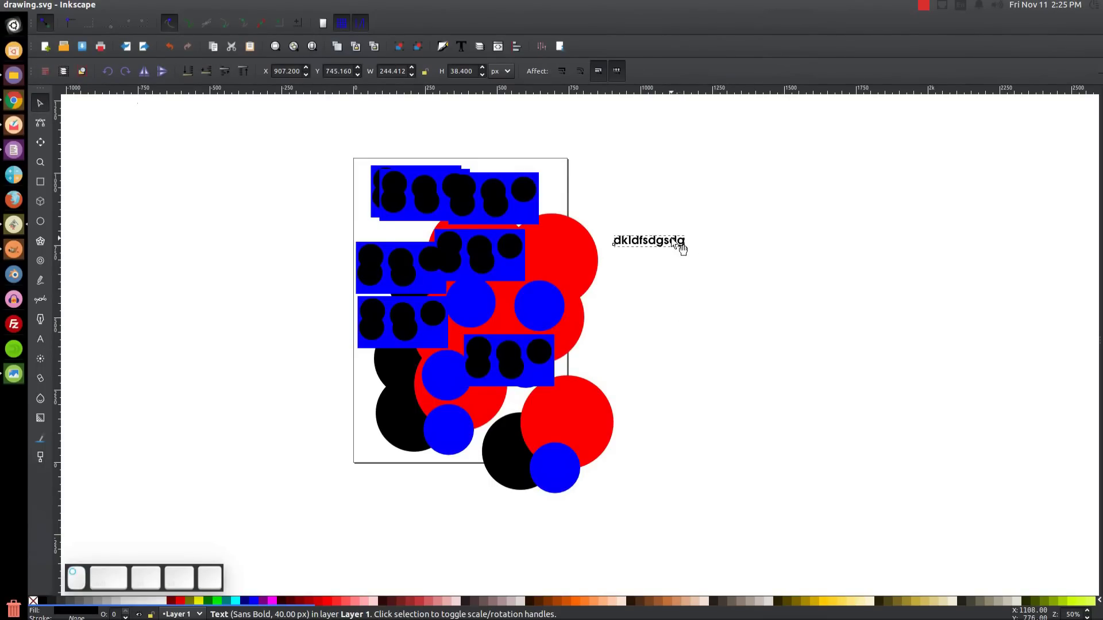
- Convert the text "dkldfsdgsdg" to a path and move it to about X 687, Y 903 px, overlapping the page edge
click(212, 5)
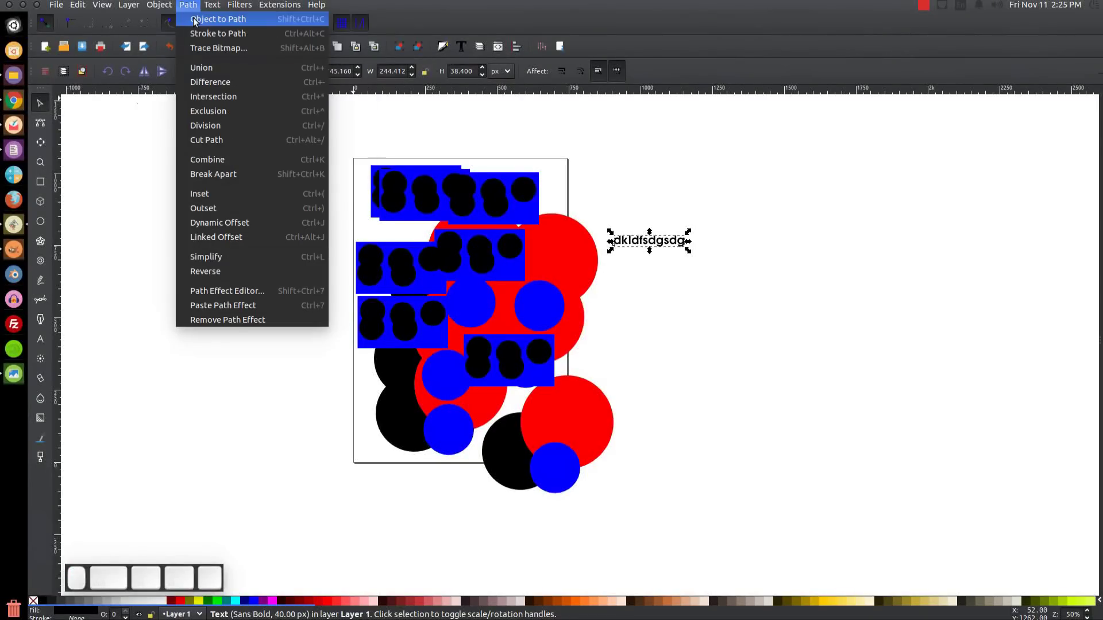
click(195, 19)
drag(649, 240, 615, 202)
click(678, 262)
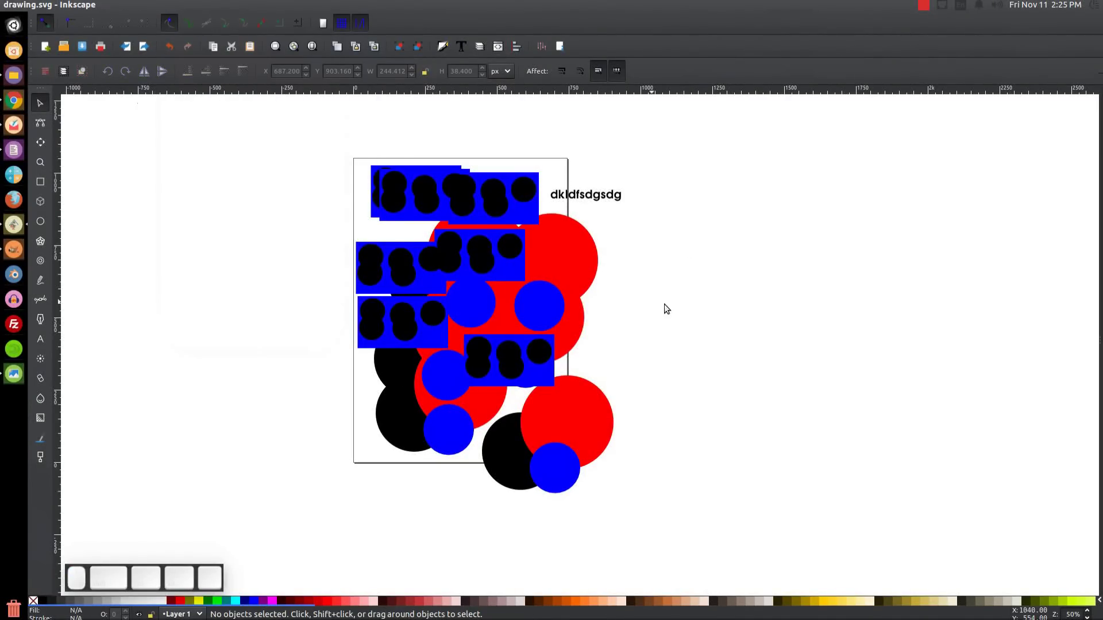
- Start saving a copy of the drawing to the Desktop in Portable Document Format, bringing up the PDF options
key(shift+ctrl+s)
click(661, 468)
click(665, 469)
click(796, 486)
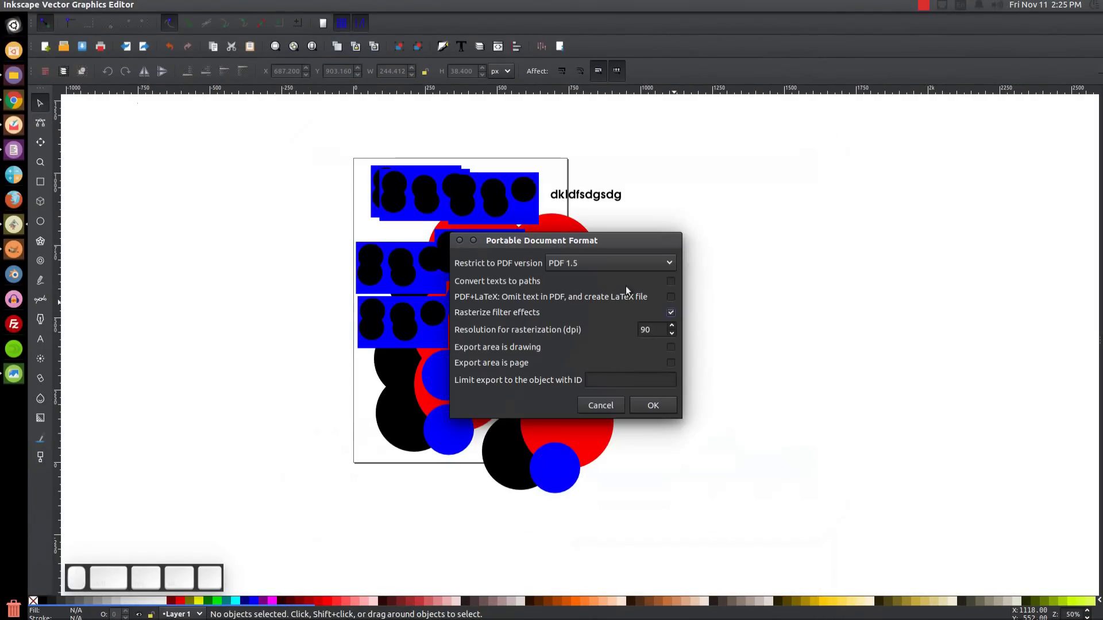
drag(626, 241, 705, 209)
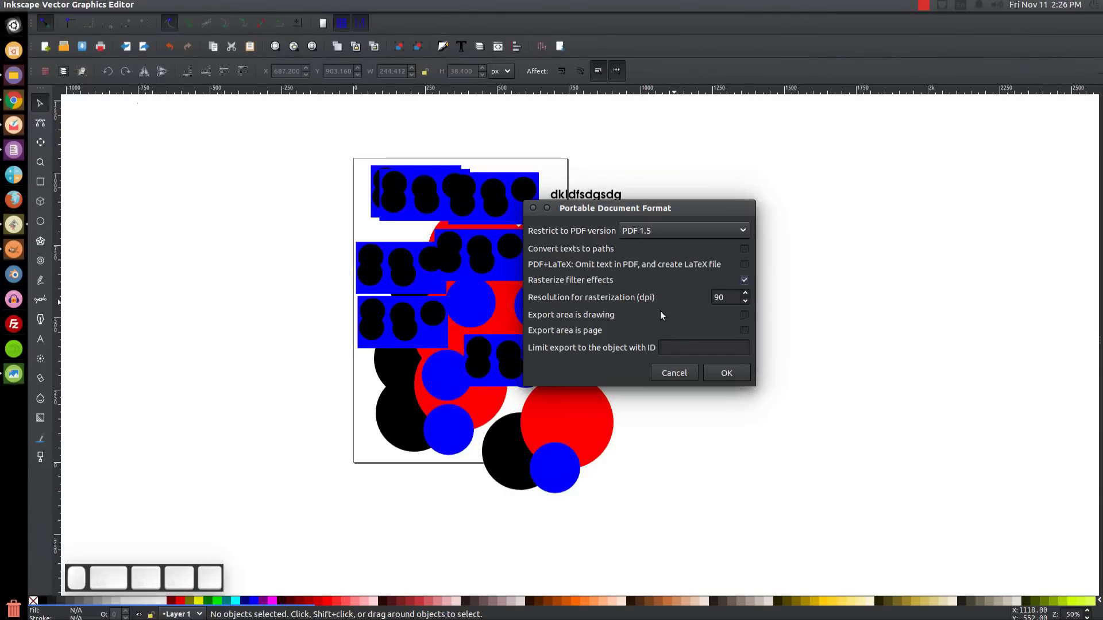
- Set the rasterization resolution to 90 dpi, make the page the export area, and save the PDF
triple_click(722, 298)
text(9)
key(BackSpace)
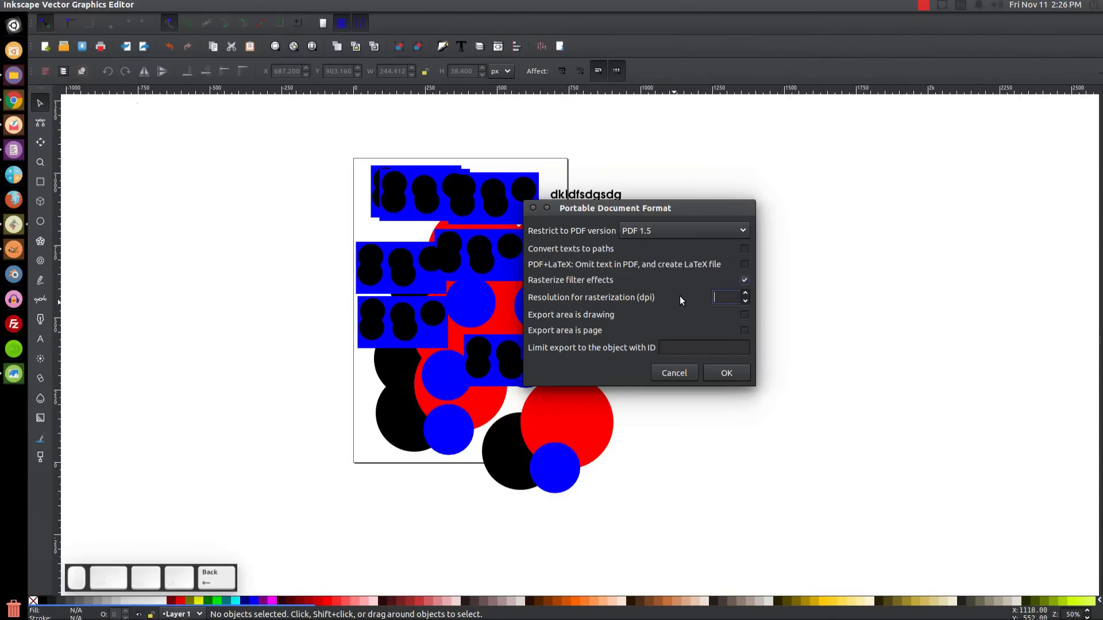
text(90)
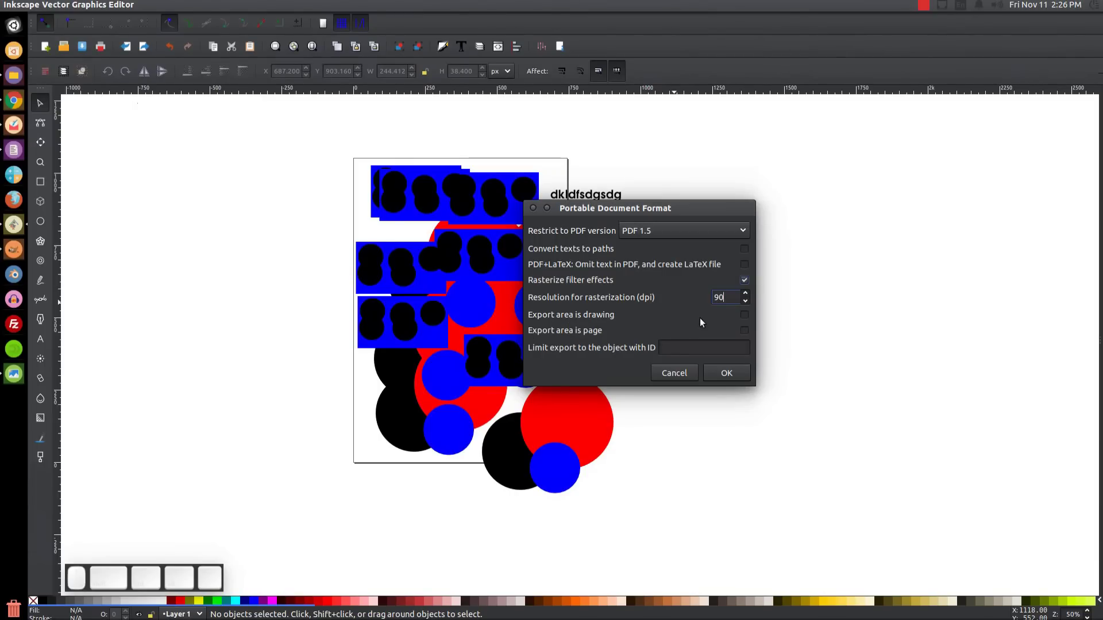
click(745, 331)
drag(647, 202, 681, 194)
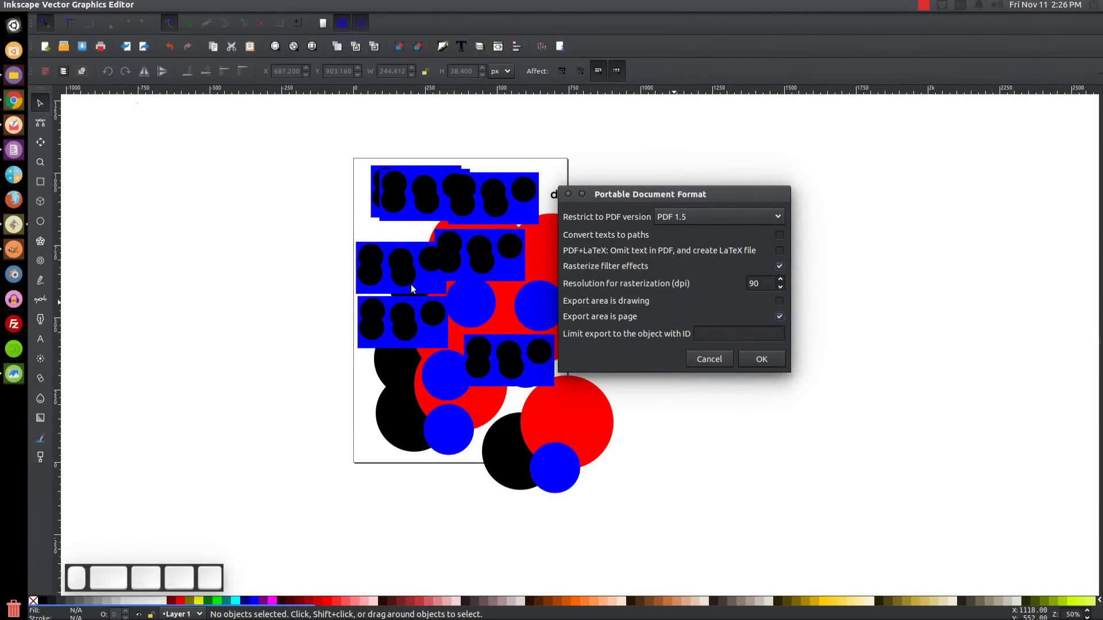
drag(700, 195, 696, 200)
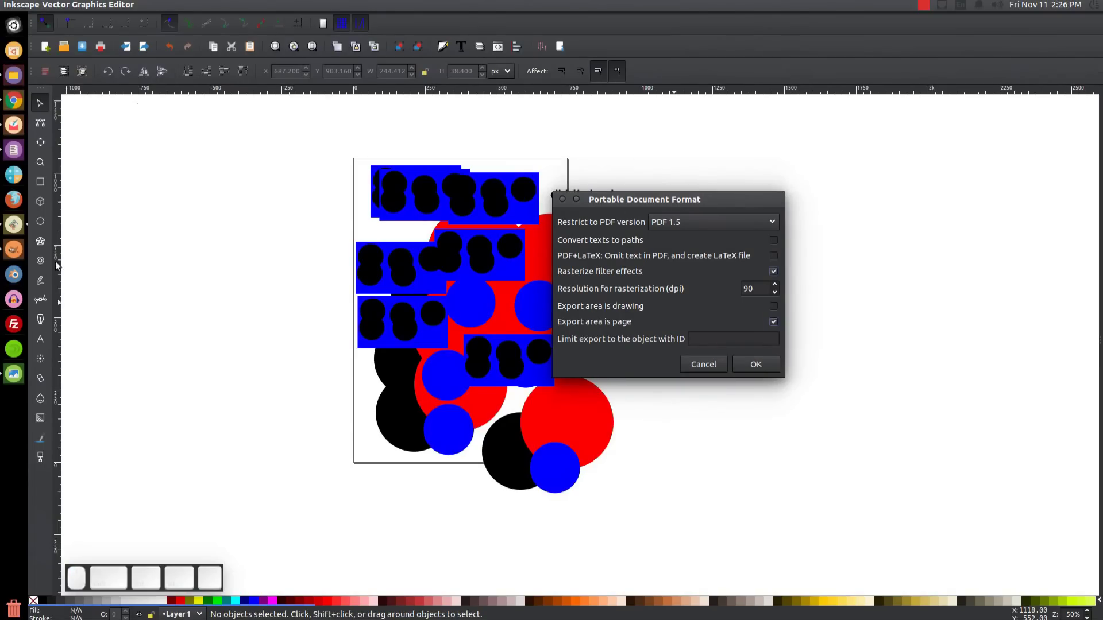
drag(686, 202, 671, 214)
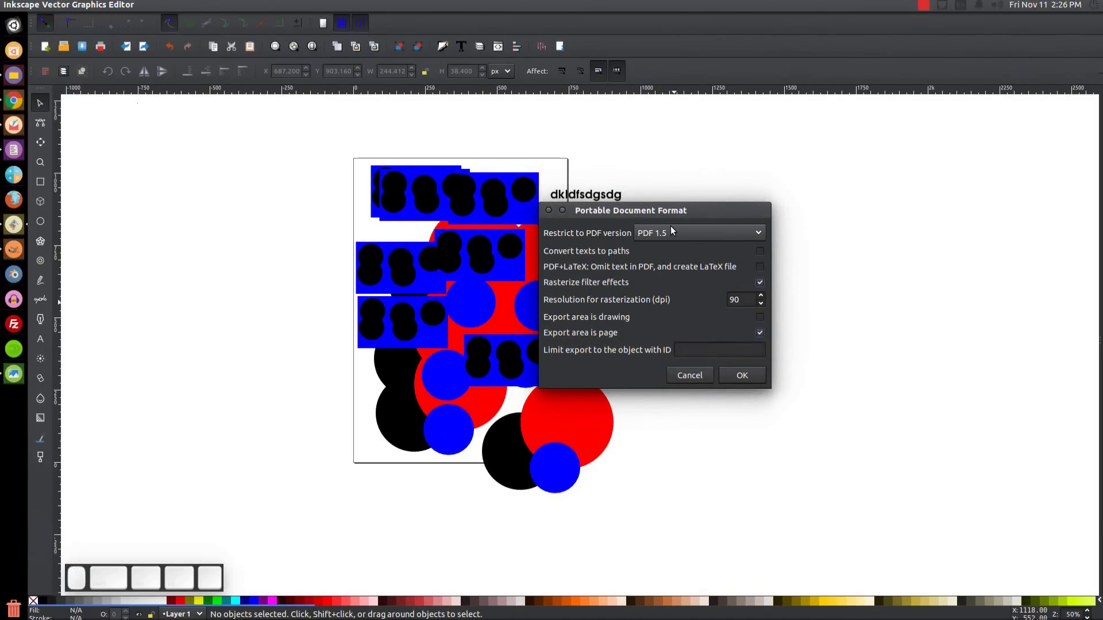
click(741, 376)
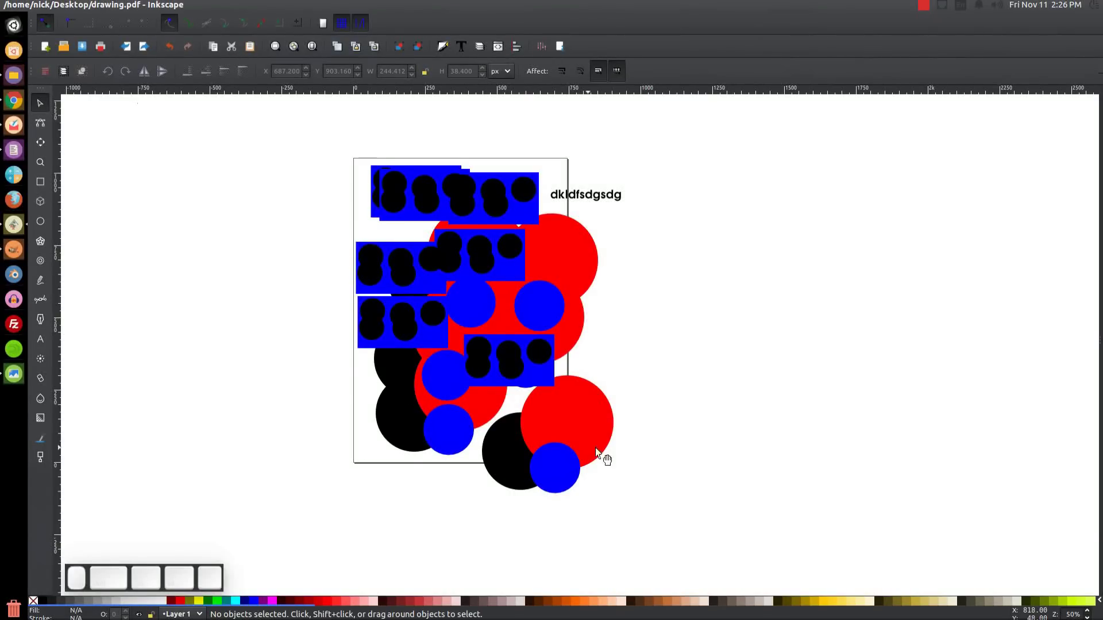
- Minimize the Inkscape window and open drawing.pdf from the desktop to inspect the whole exported page
click(35, 5)
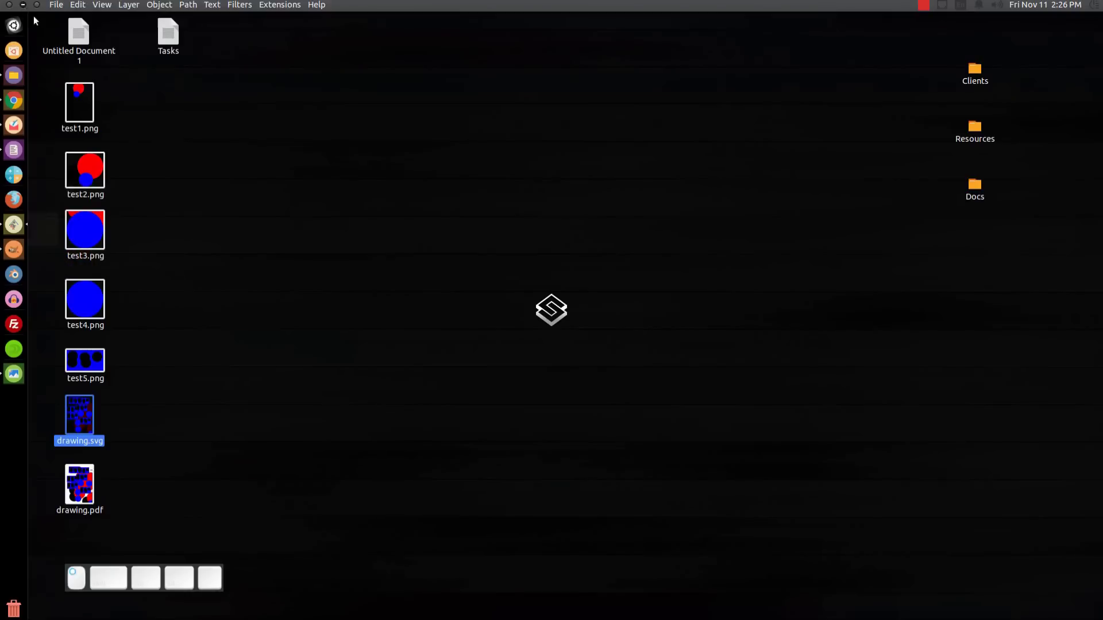
click(87, 492)
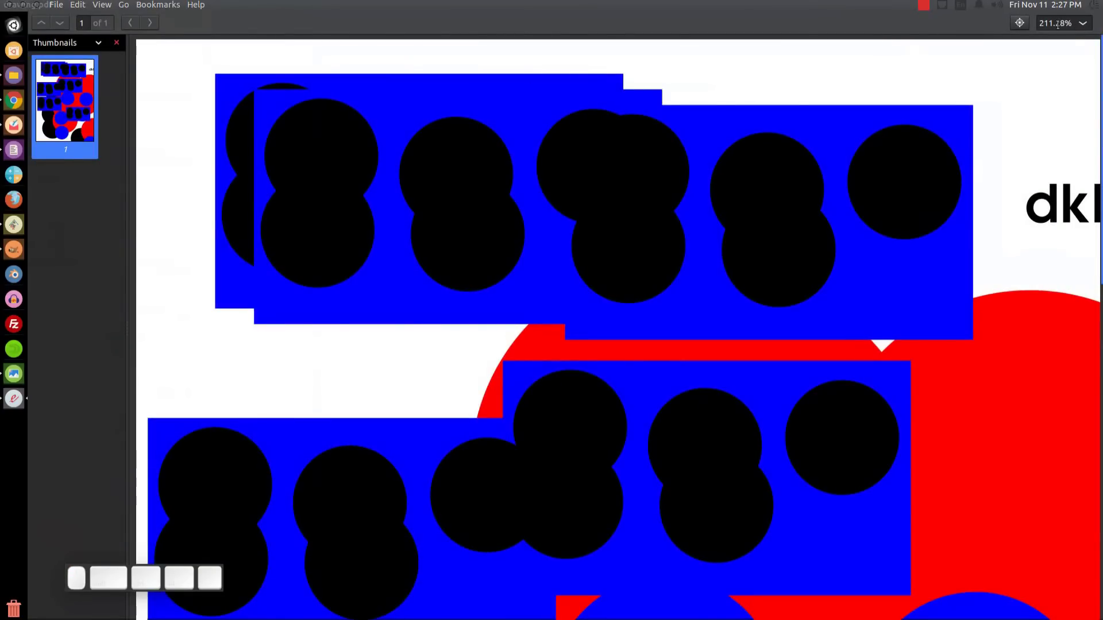
scroll(698, 339, down, 5)
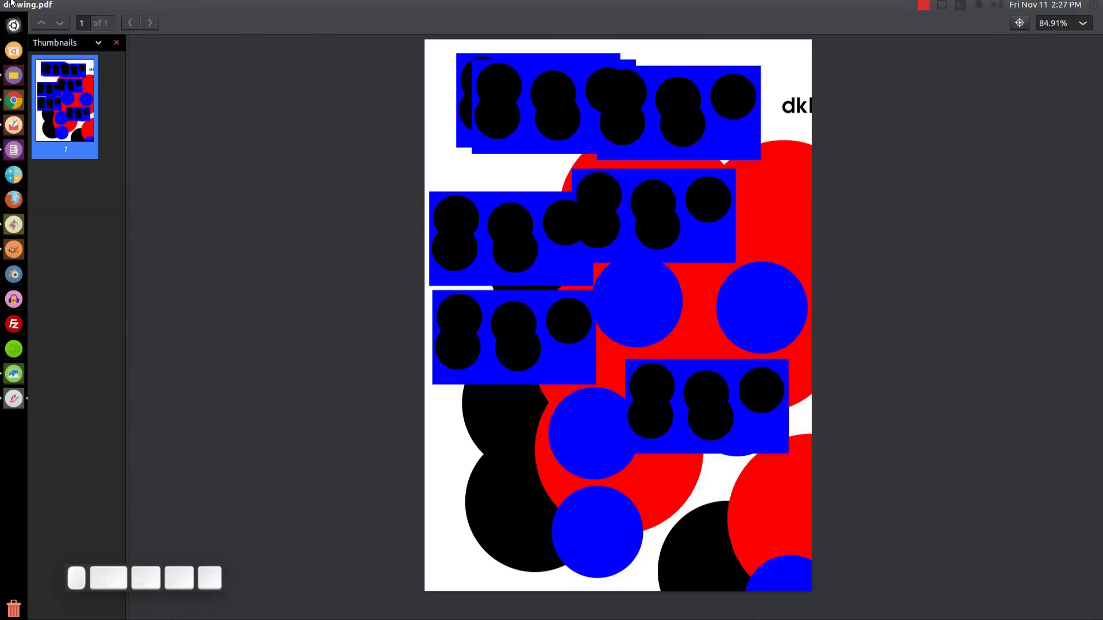
- Switch back to Inkscape, check the page size in the document properties, and close them
click(14, 225)
click(505, 332)
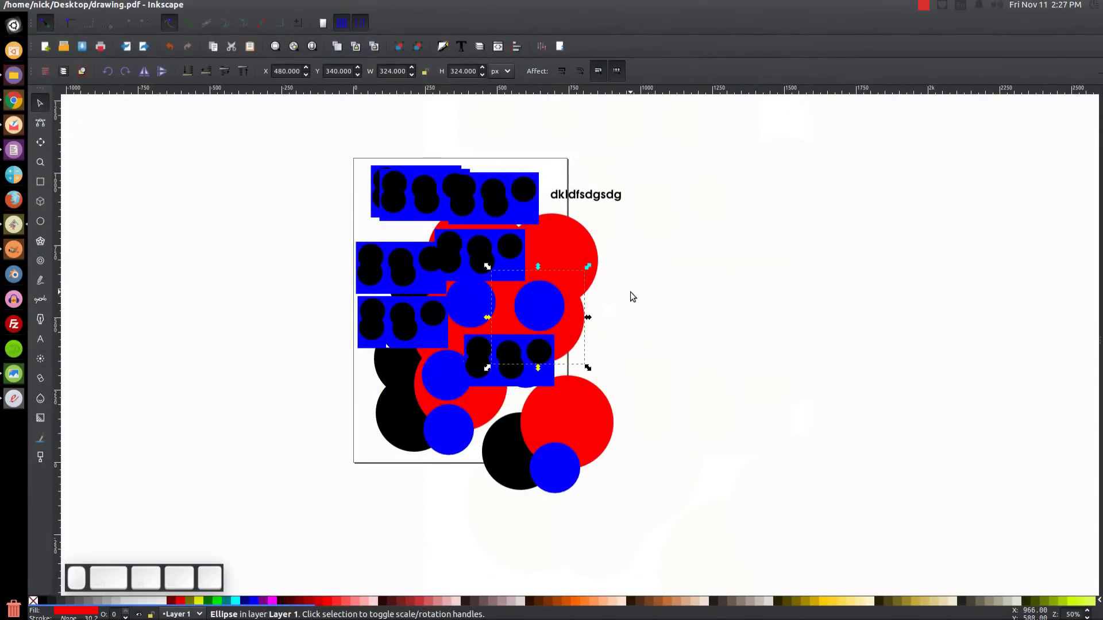
key(ctrl+shift+d)
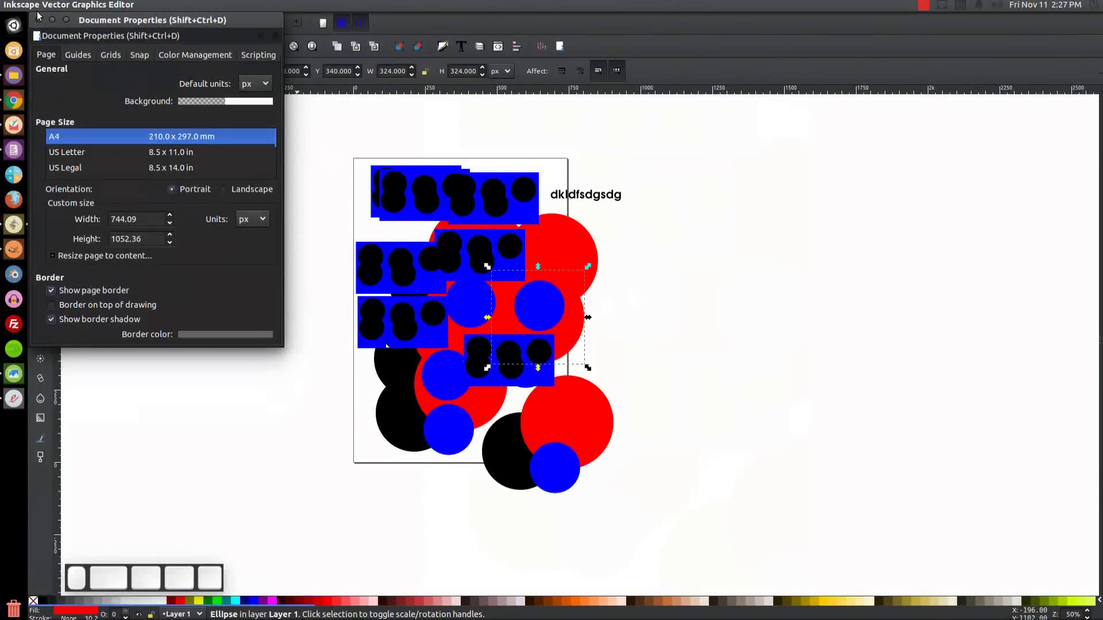
key(ctrl+shift+d)
click(732, 255)
- Examine the file formats offered for saving a copy of the drawing, and close the save dialog without saving
key(ctrl+shift+s)
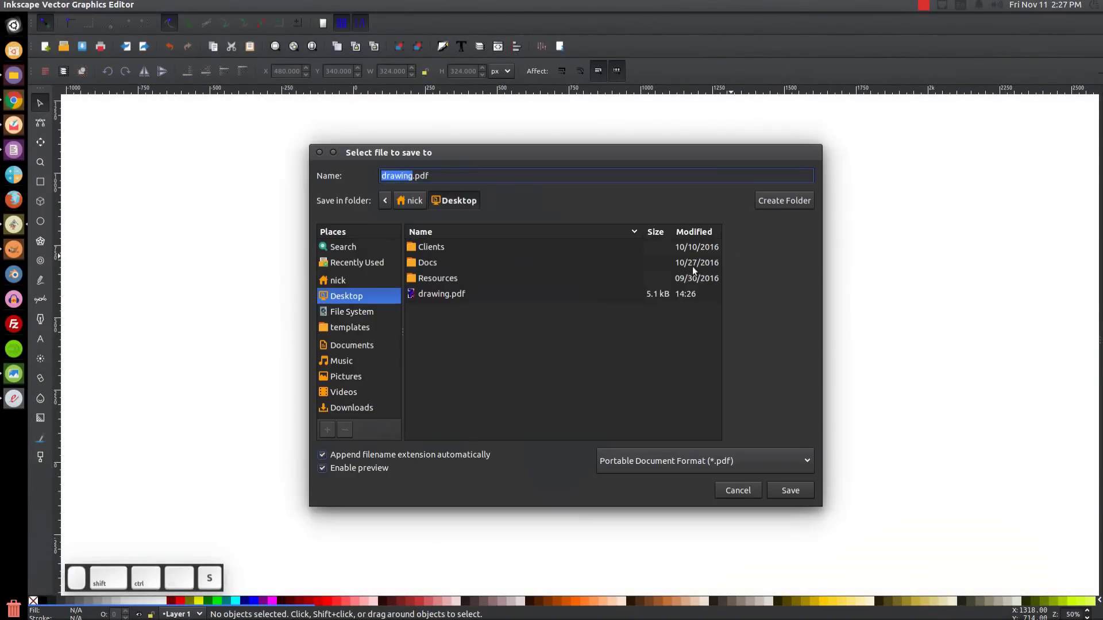
click(660, 456)
scroll(661, 457, down, 1)
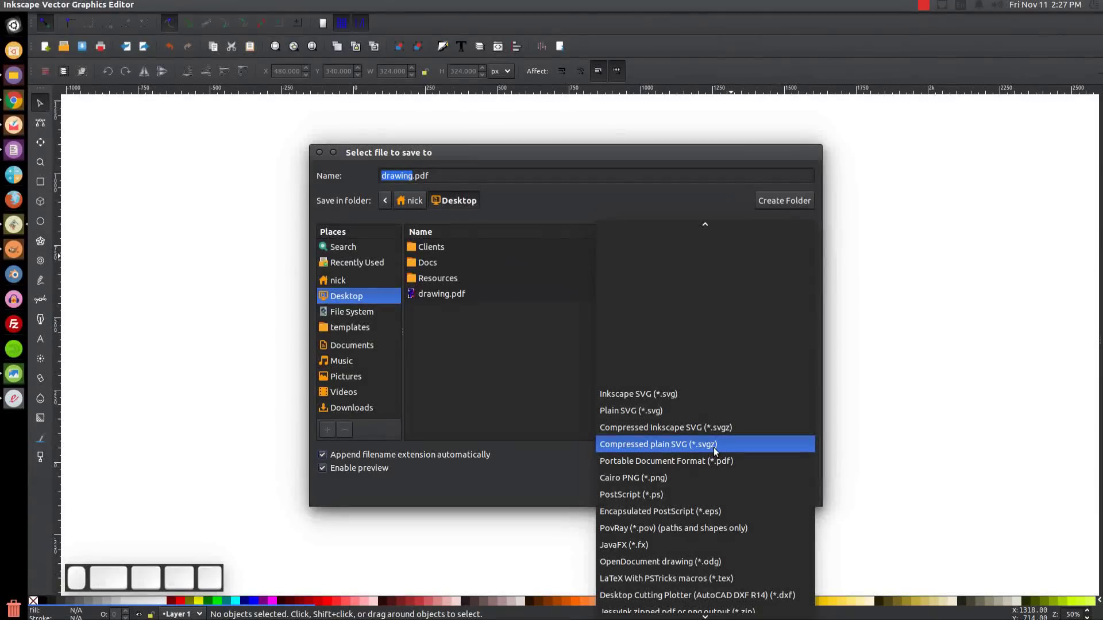
scroll(714, 447, down, 2)
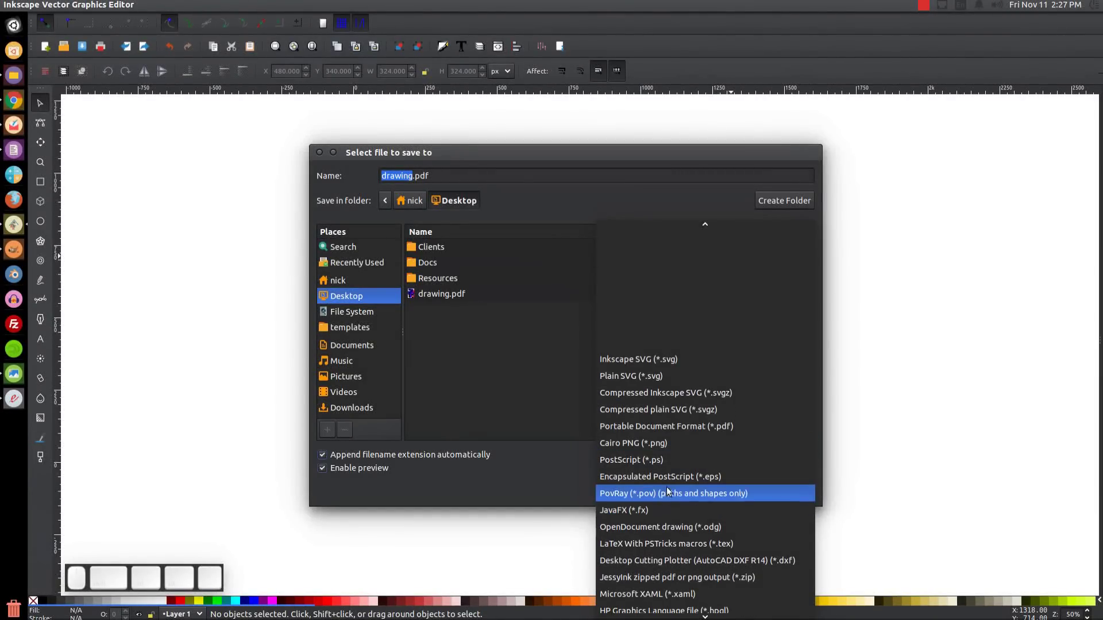
scroll(680, 475, down, 2)
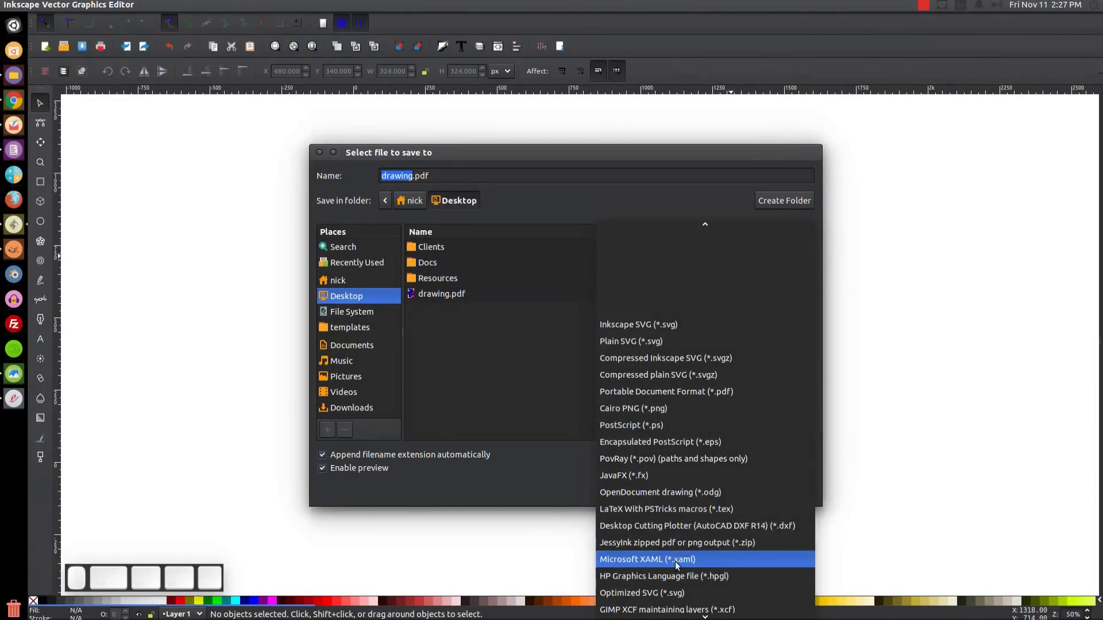
scroll(698, 574, down, 5)
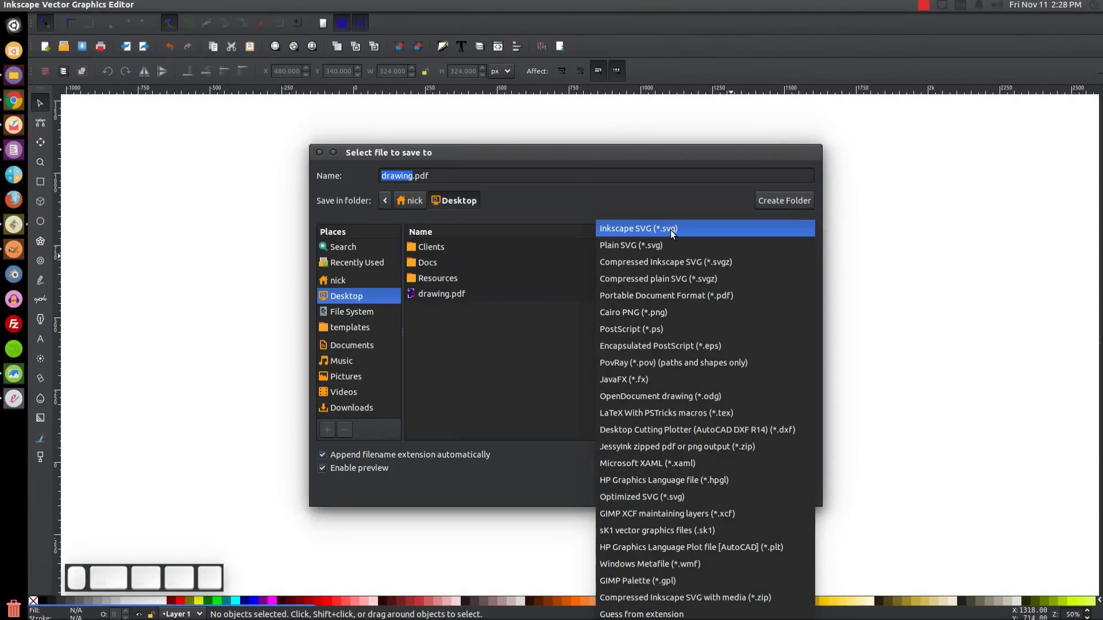
click(487, 393)
click(319, 152)
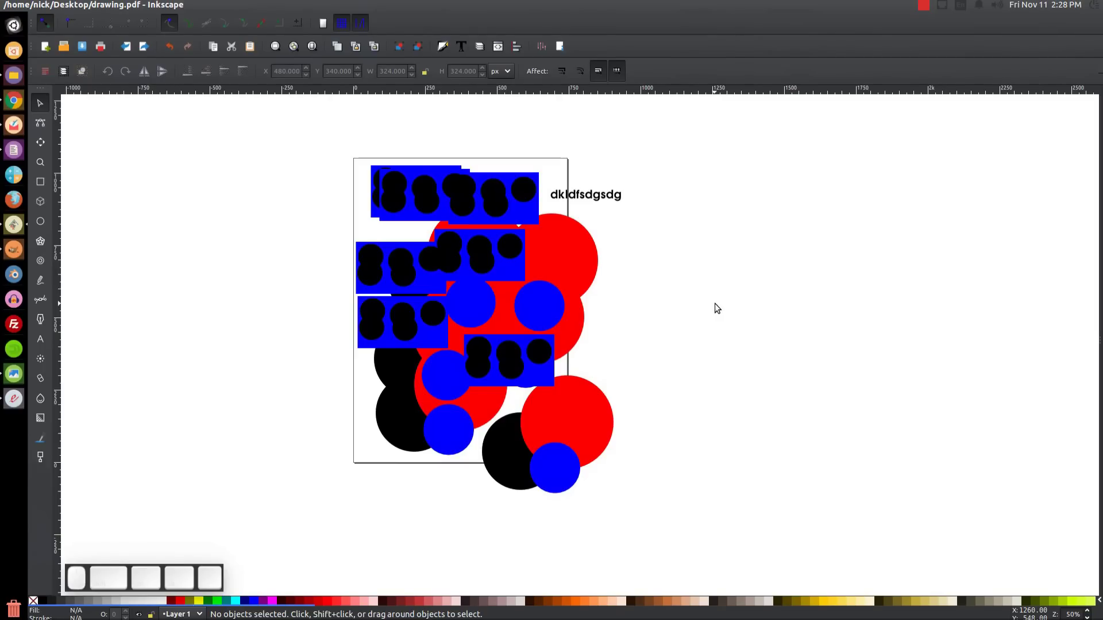
click(921, 9)
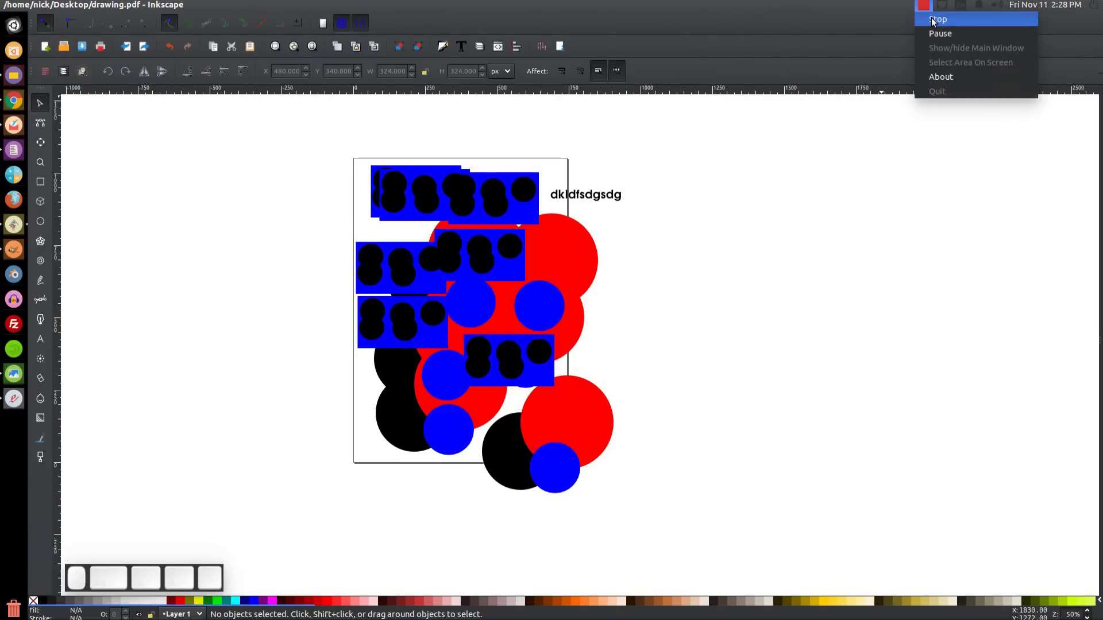
click(936, 18)
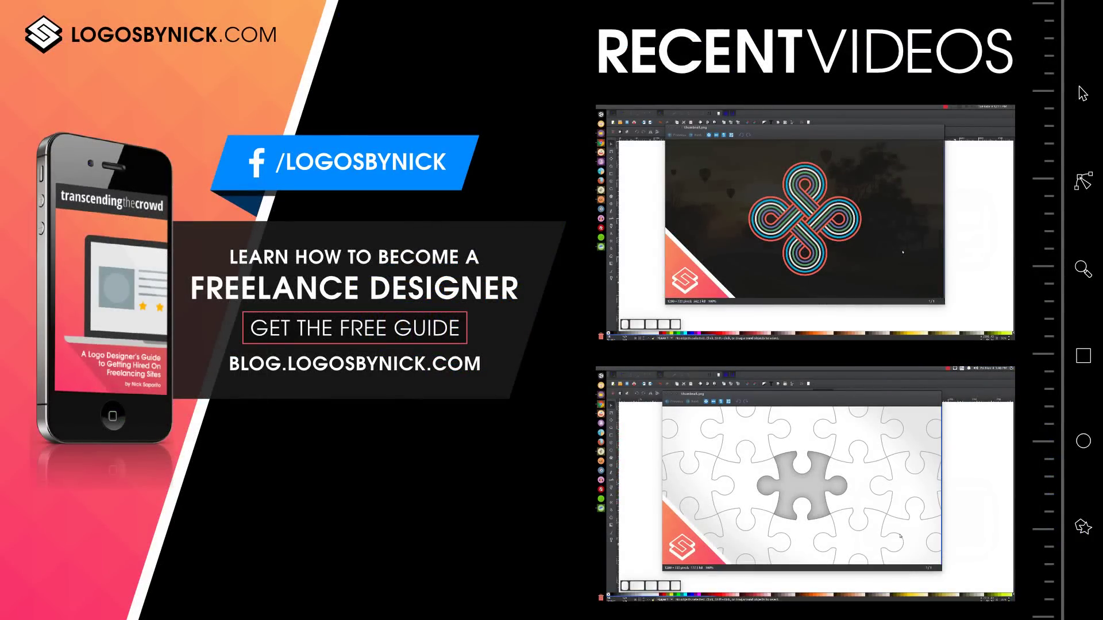